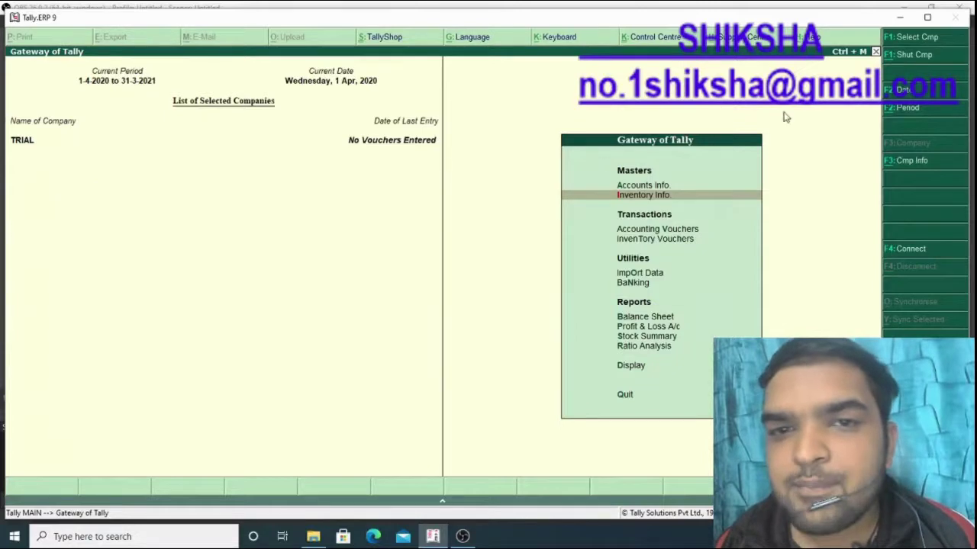
# Select Xyz Ltd.Company from the list of companies to load it as the active company
pyautogui.click(931, 37)
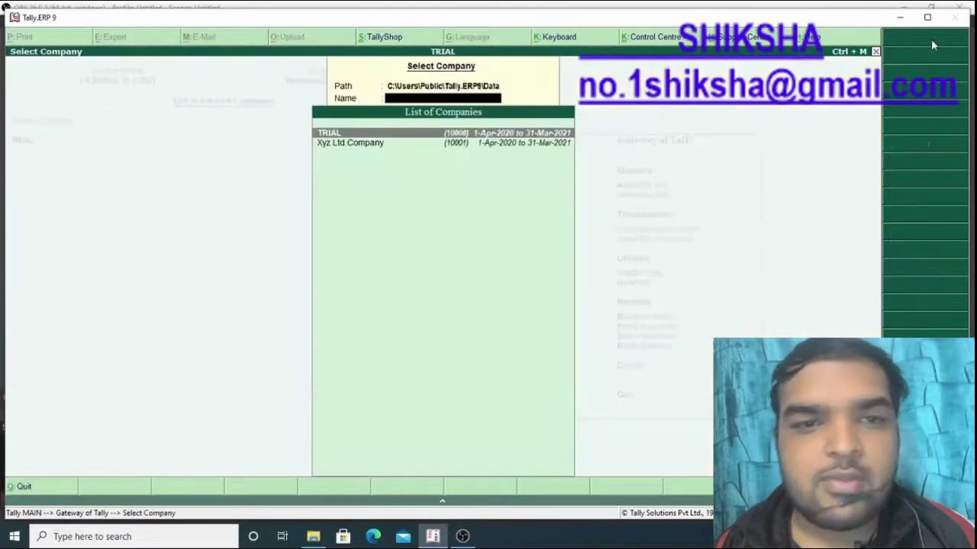
pyautogui.click(472, 144)
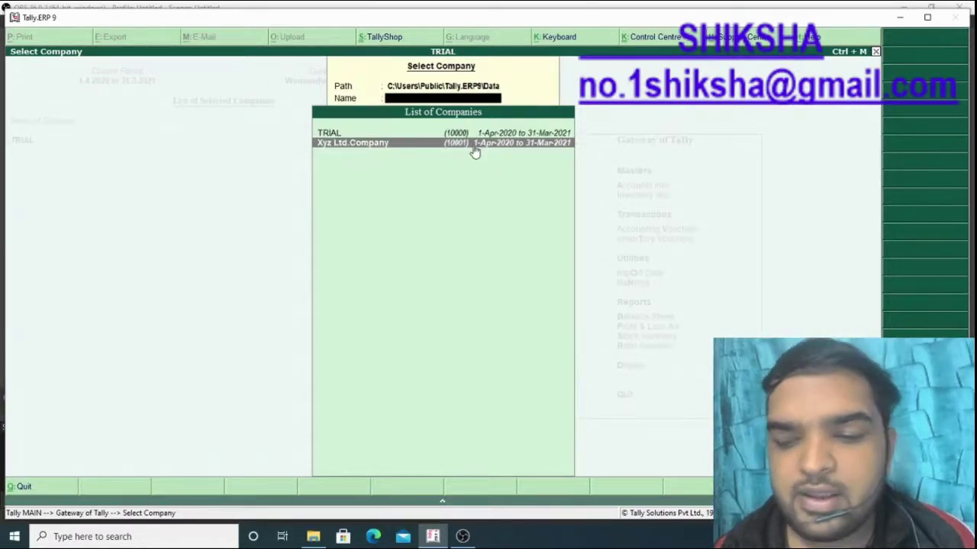
pyautogui.click(473, 147)
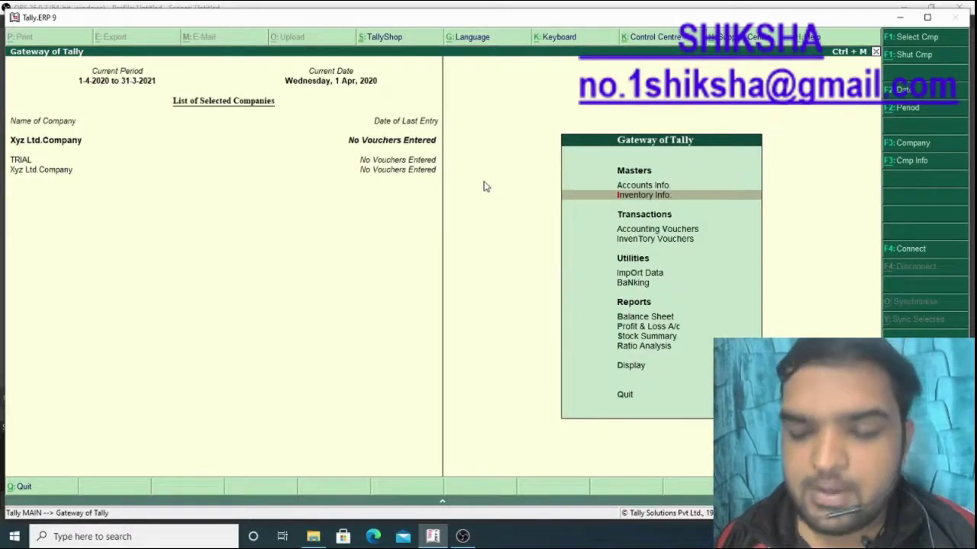
# Start creating a single ledger in the accounts masters and name it Ram Ltd. Company
pyautogui.press('Up')
pyautogui.press('Return')
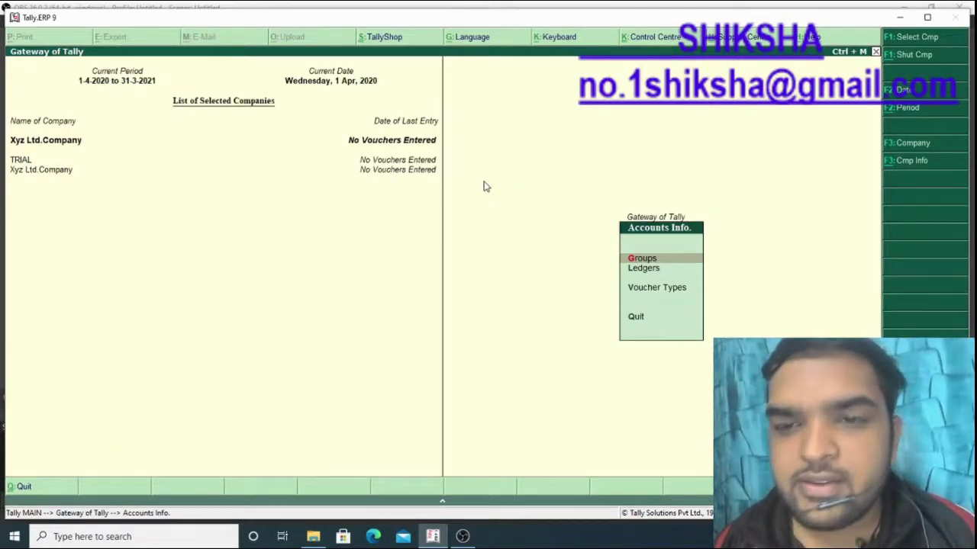
pyautogui.click(641, 271)
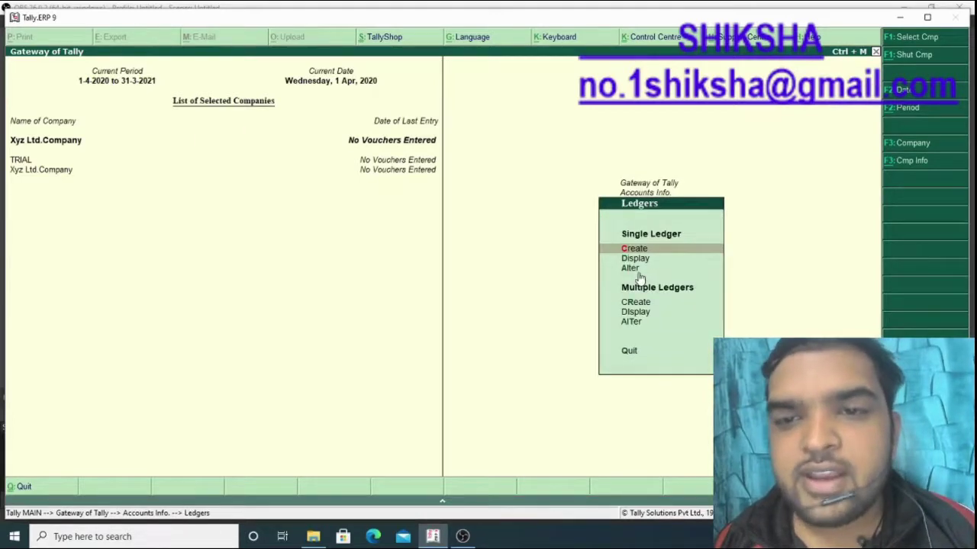
pyautogui.press('Return')
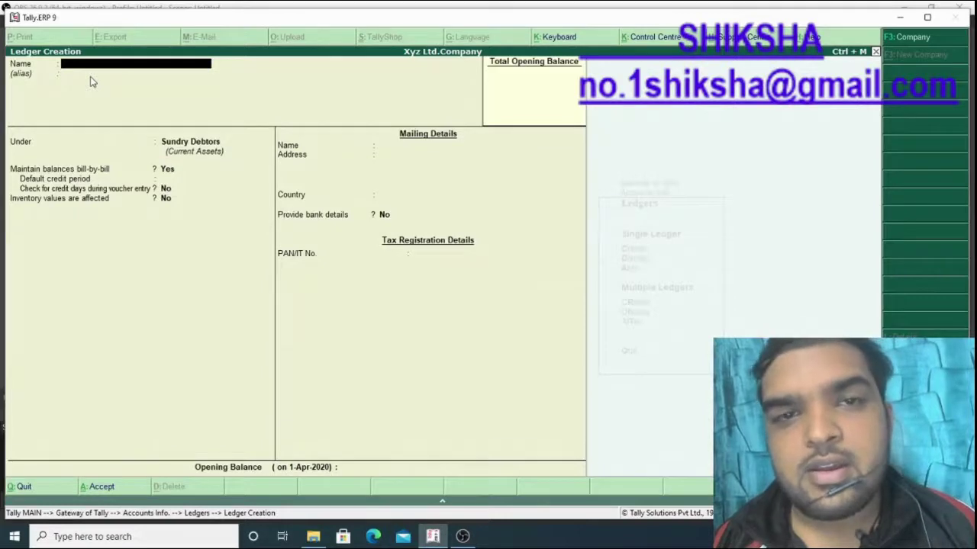
pyautogui.write('Ram')
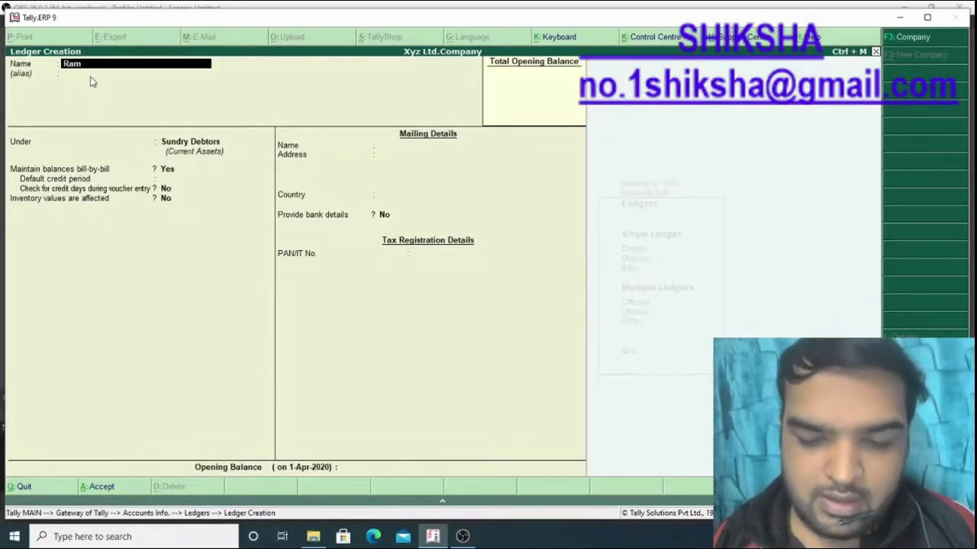
pyautogui.write(' Ltd.')
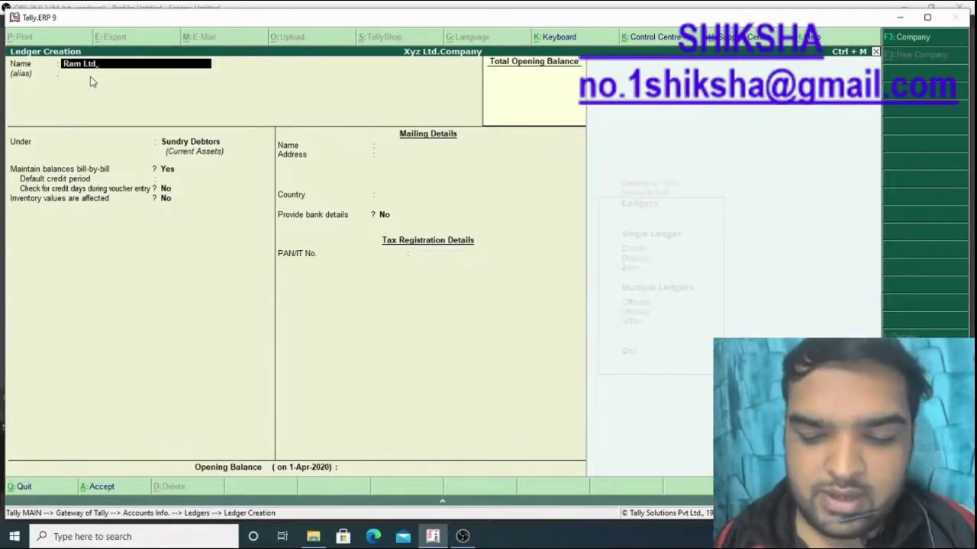
pyautogui.write(' Comp')
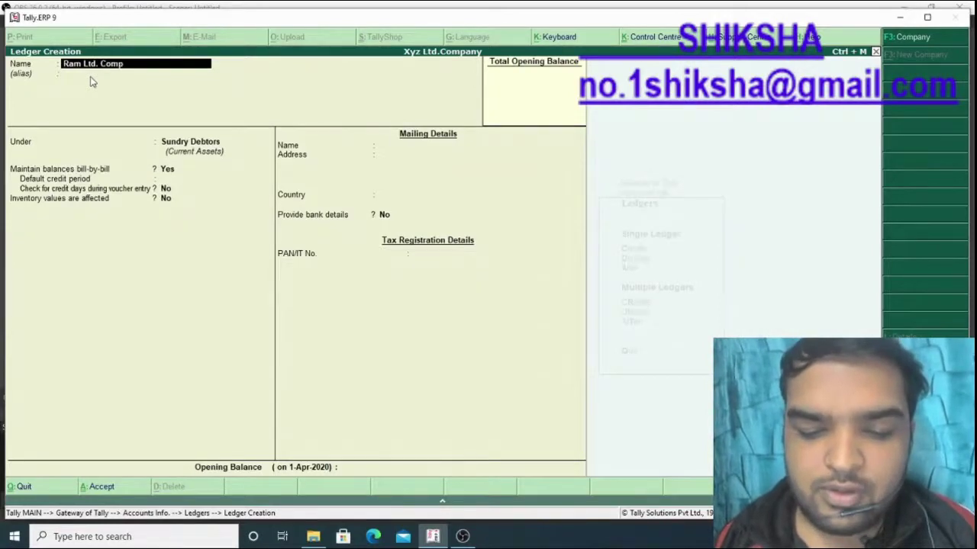
pyautogui.write('any,')
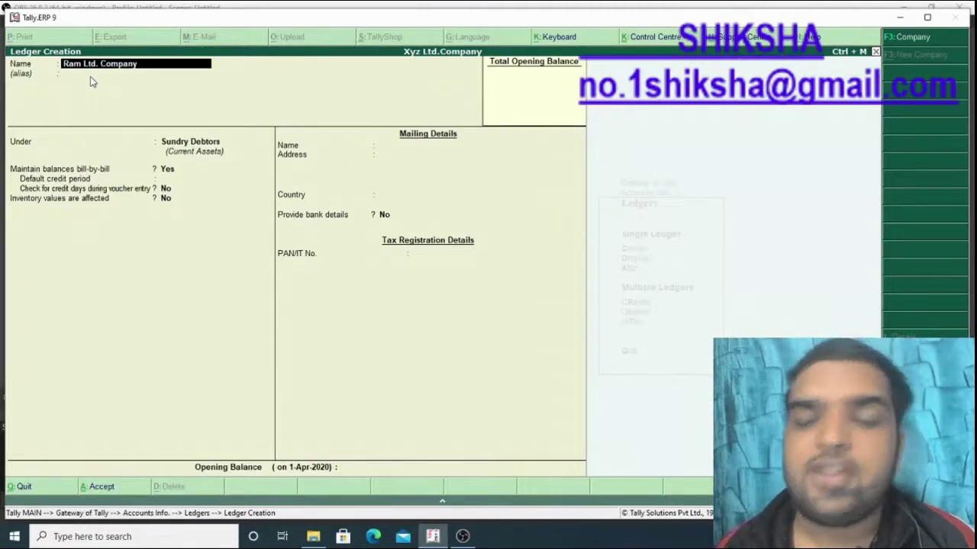
pyautogui.press('Return')
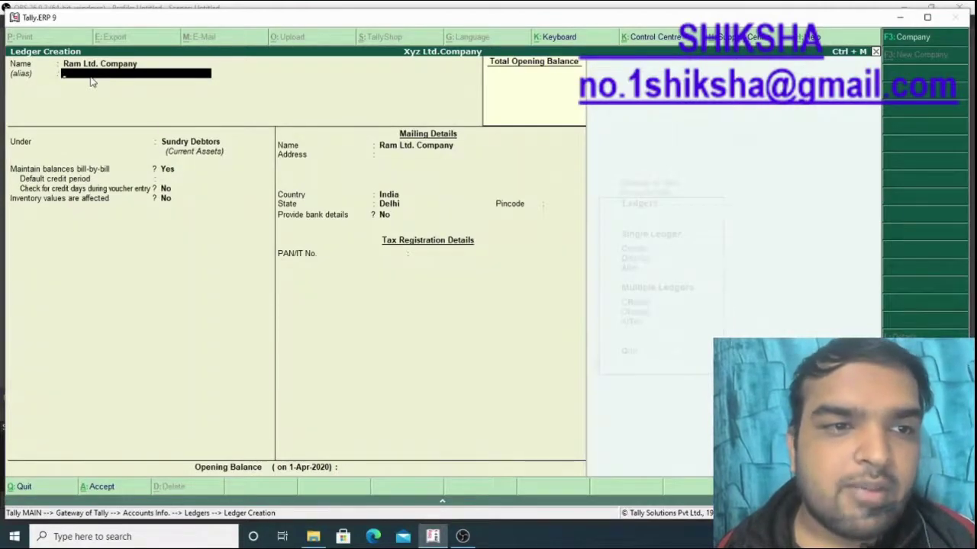
# Place the ledger under Sundry Creditors without an alias, keeping bill-by-bill balances at Yes and the credit-day and inventory options at No
pyautogui.press('Return')
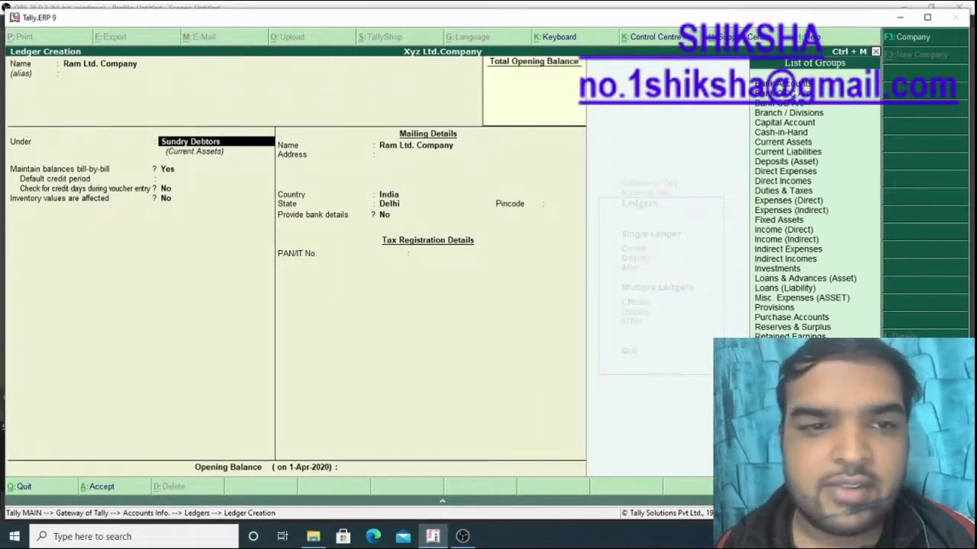
pyautogui.click(786, 366)
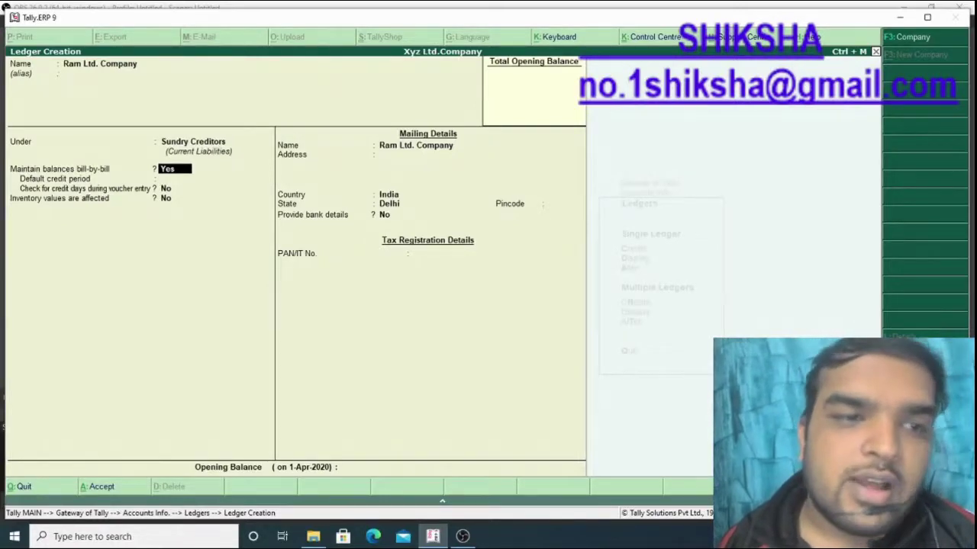
pyautogui.press('Return')
pyautogui.press('Return')
pyautogui.press('Return')
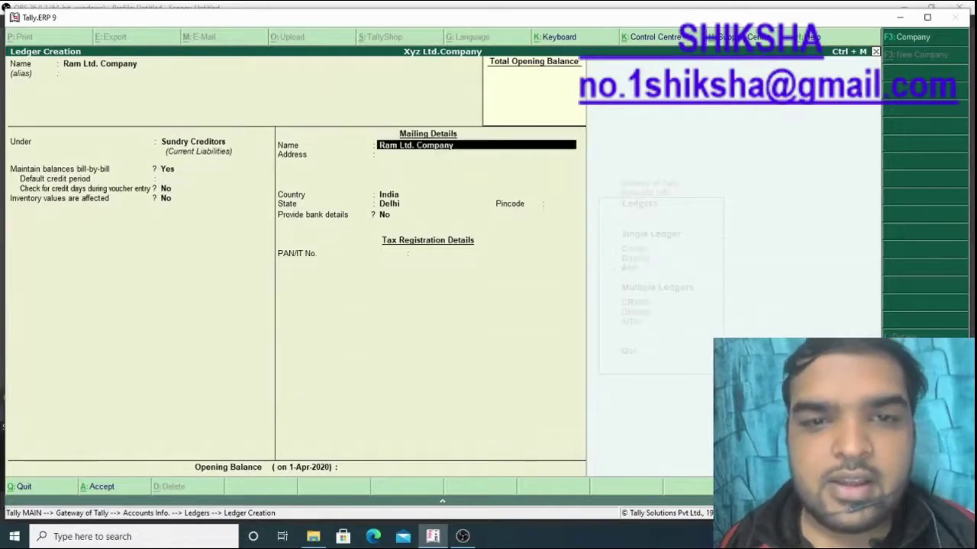
# Keep the mailing name, enter the company's street address in the mailing details and keep India as the country
pyautogui.press('Return')
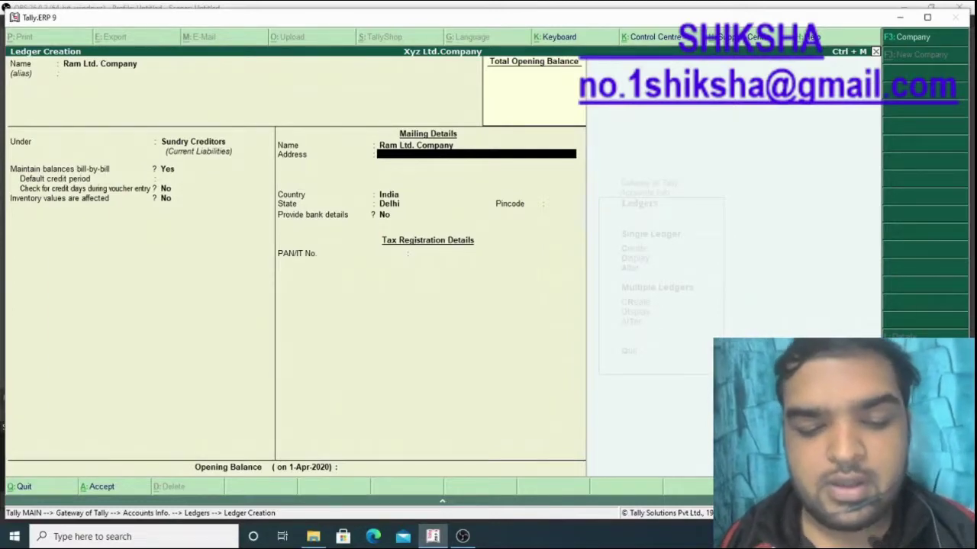
pyautogui.write('B-1')
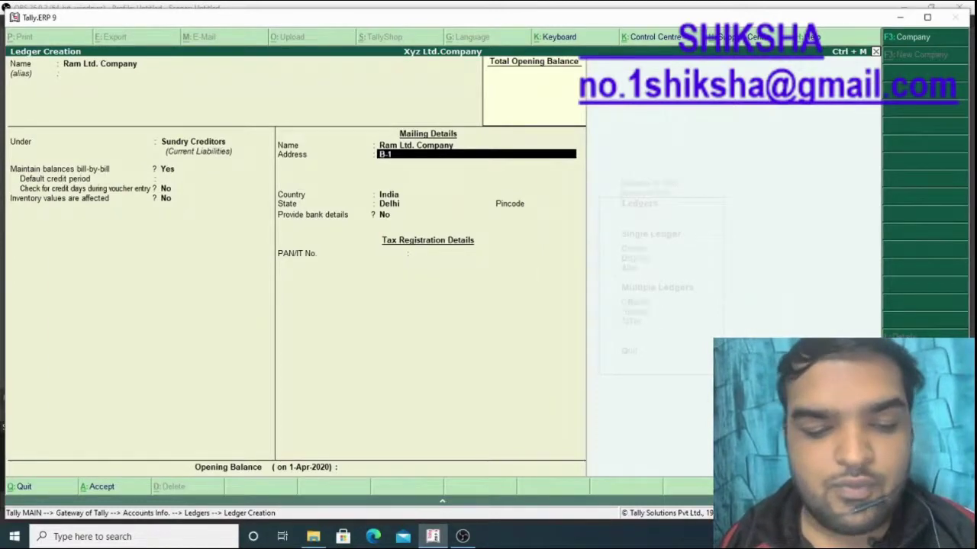
pyautogui.write('4')
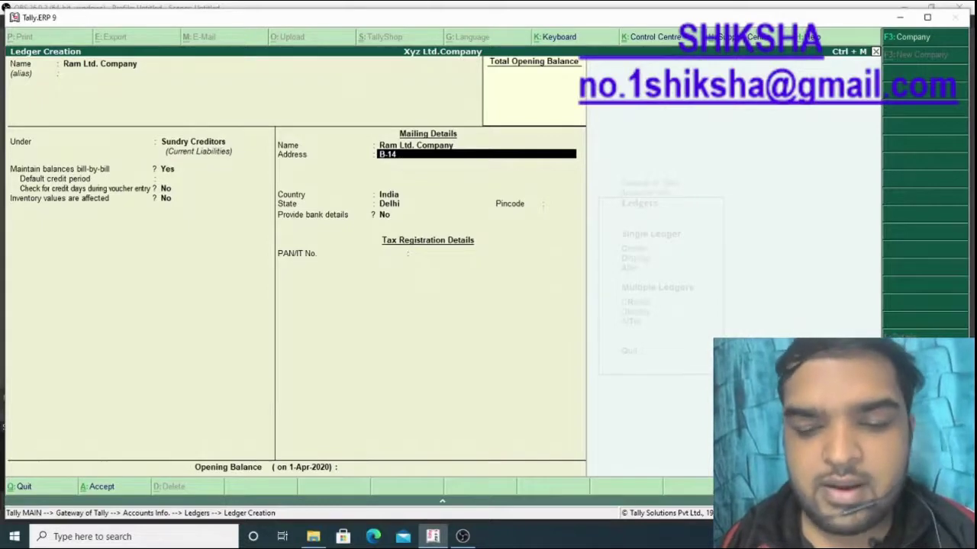
pyautogui.write(' Lajpat N')
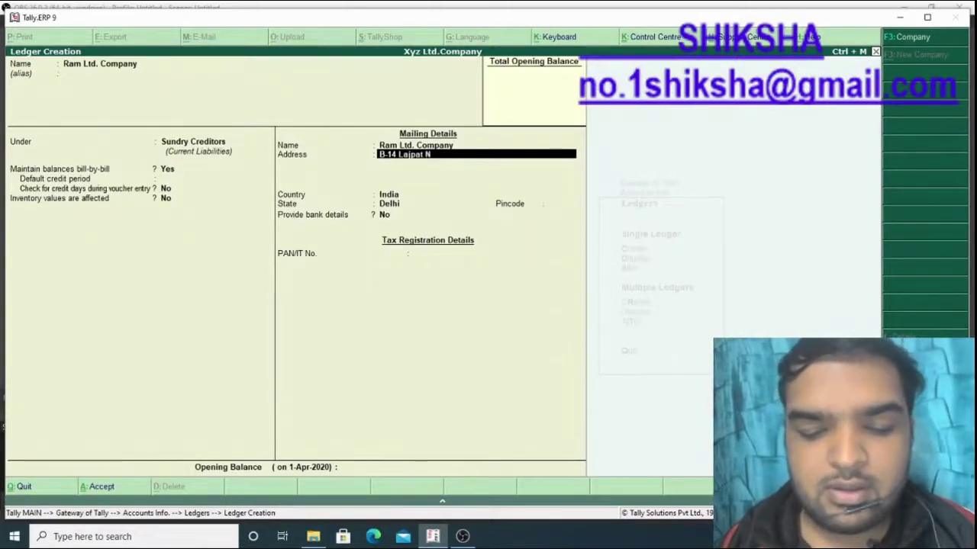
pyautogui.write('agar')
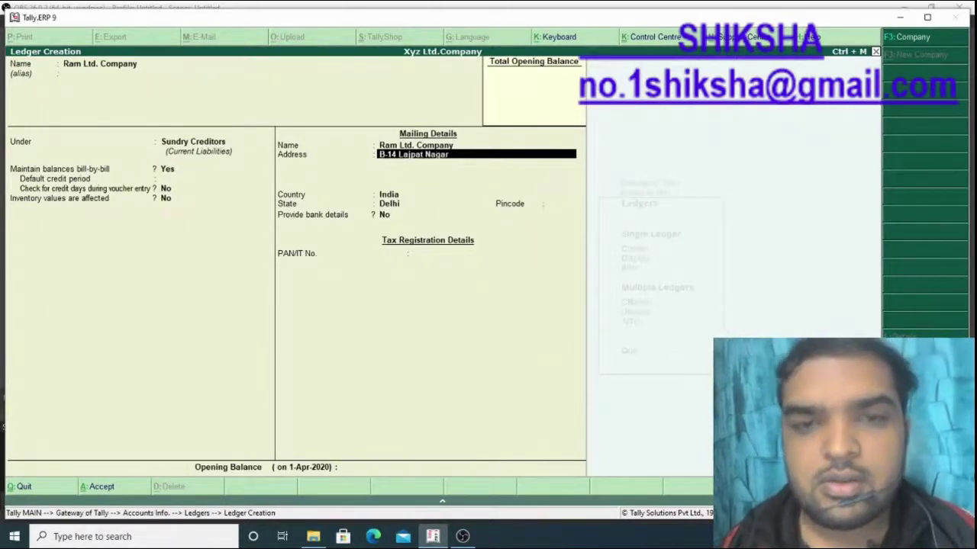
pyautogui.write(' N')
pyautogui.write('ew')
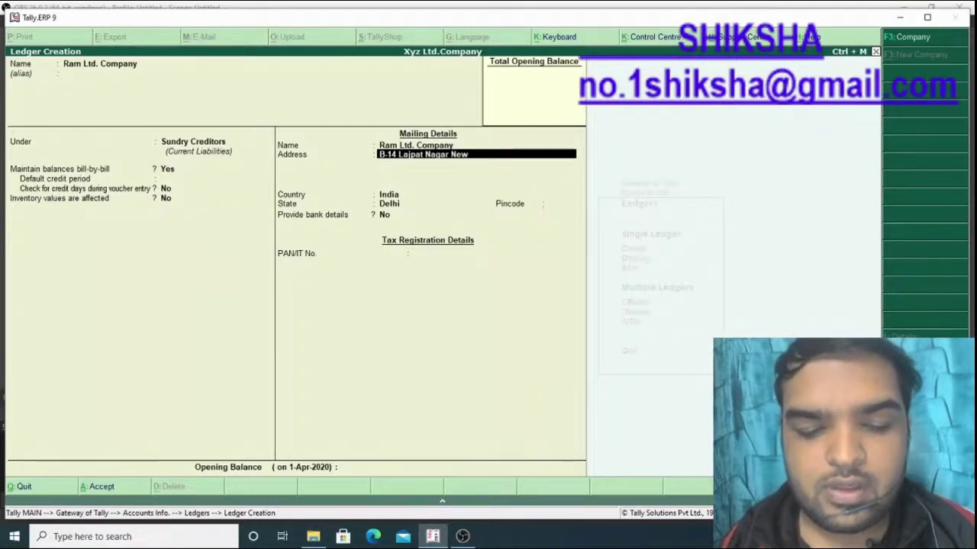
pyautogui.write(' del')
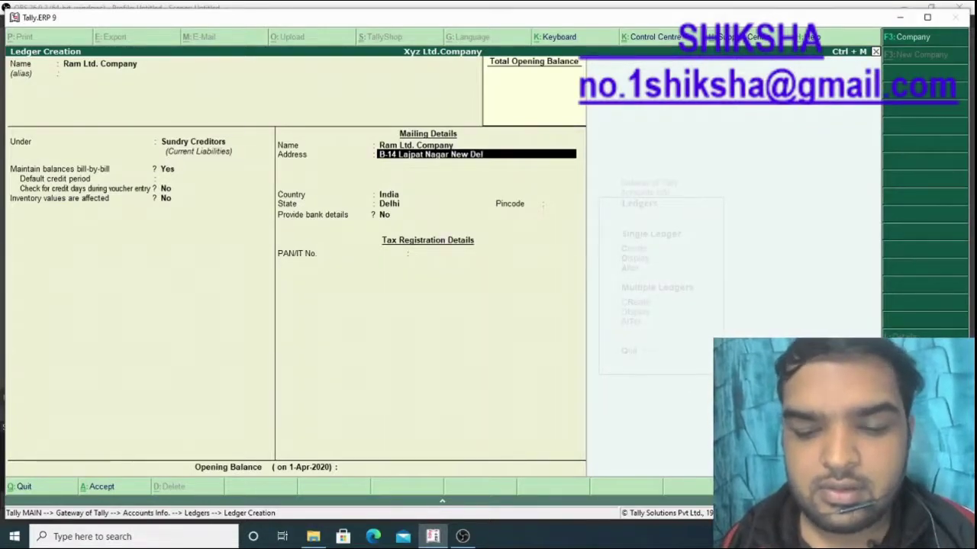
pyautogui.write('hi')
pyautogui.press('Return')
pyautogui.press('Return')
pyautogui.press('Return')
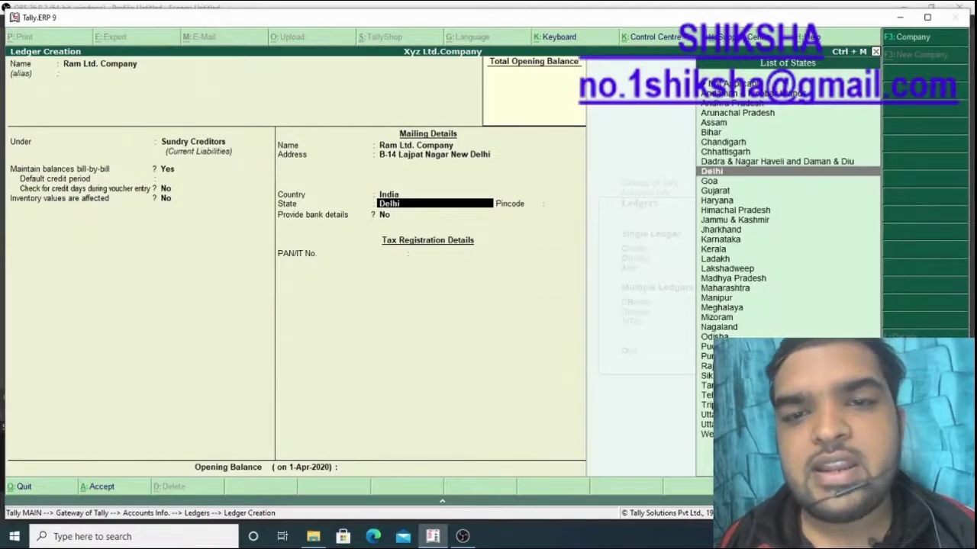
# Keep Delhi as the state and enter the address's postal pincode
pyautogui.press('Return')
pyautogui.write('11')
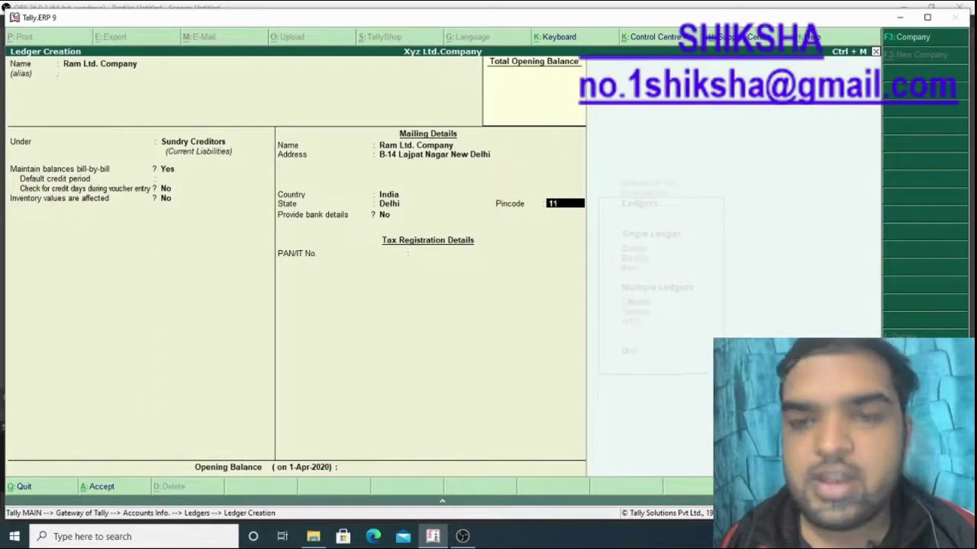
pyautogui.write('0')
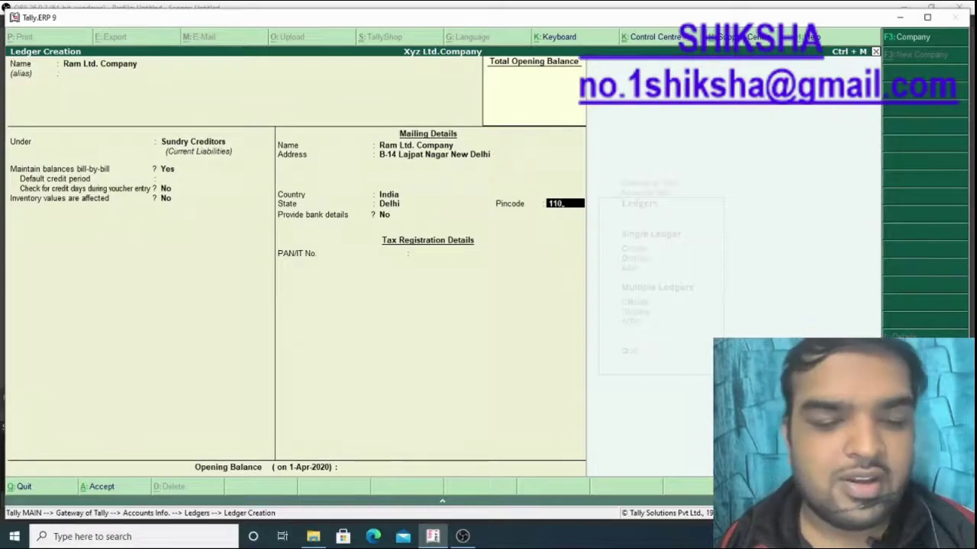
pyautogui.write('0')
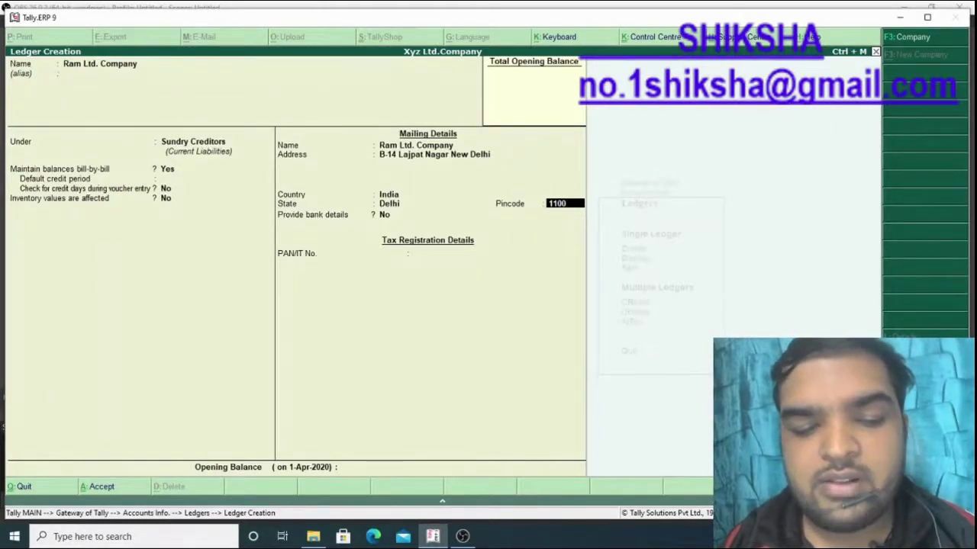
pyautogui.write('45')
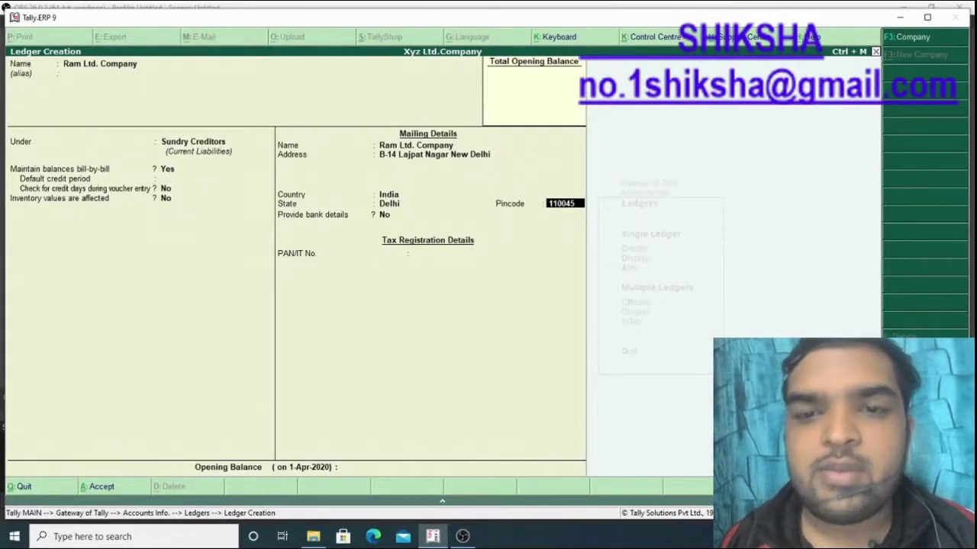
pyautogui.press('Return')
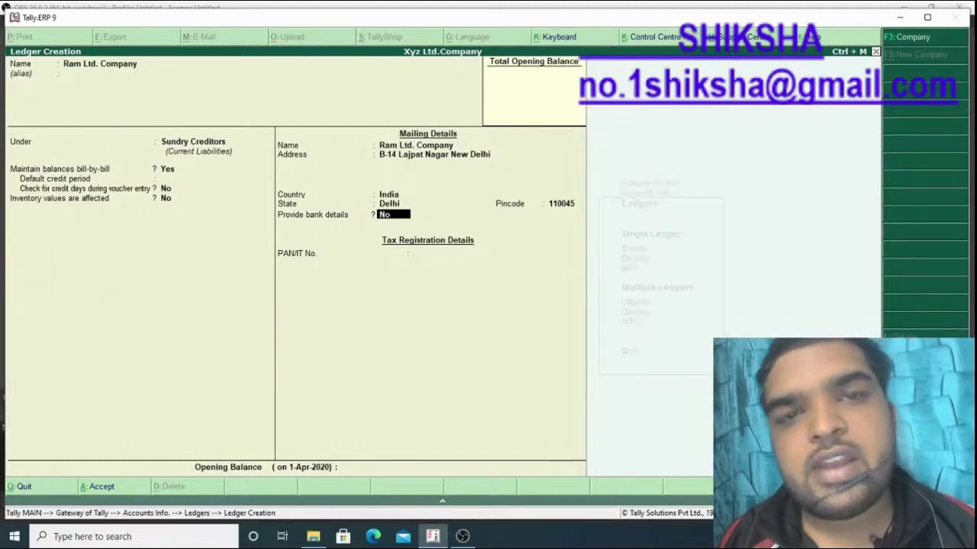
# Leave bank details at No, the PAN/IT number and opening balance blank, and save the Ram Ltd. Company ledger
pyautogui.press('Return')
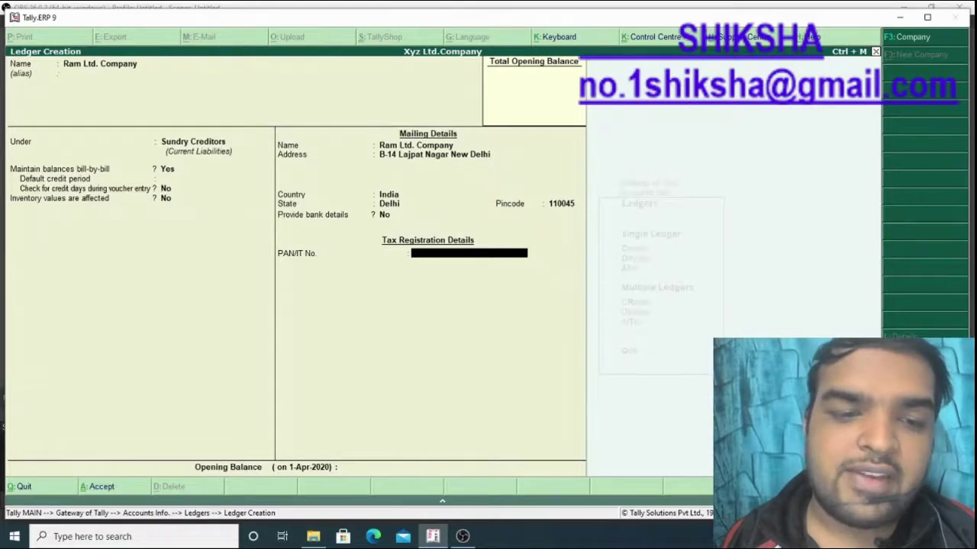
pyautogui.press('Return')
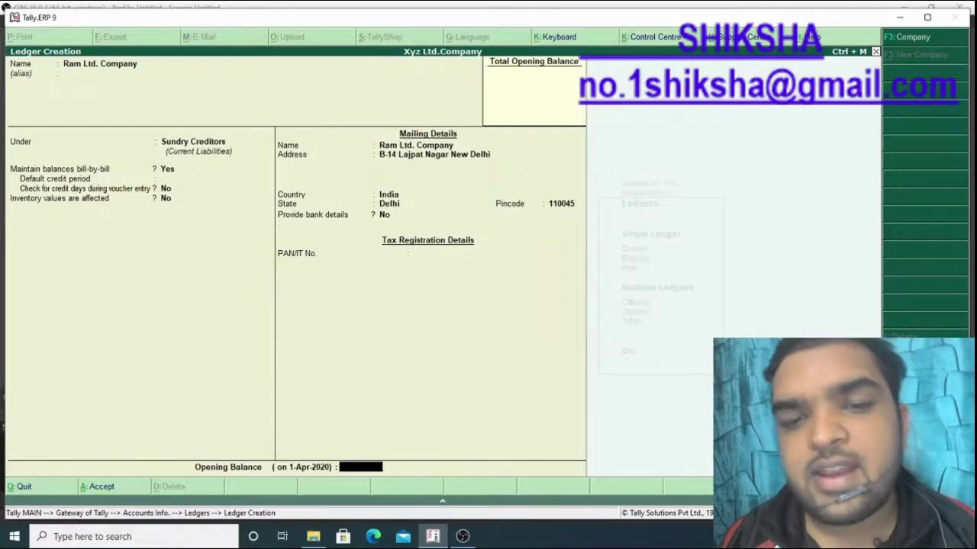
pyautogui.press('Return')
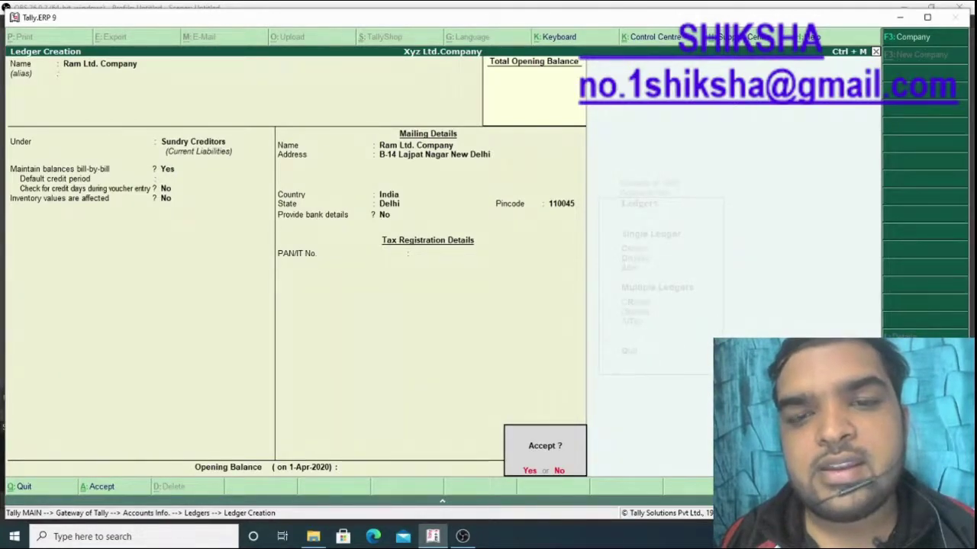
pyautogui.press('Return')
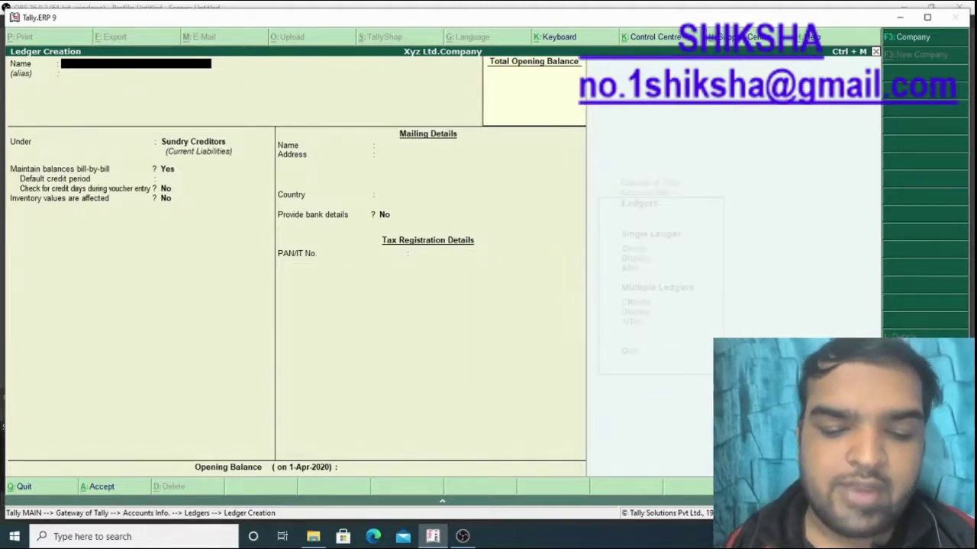
# Enter Shyam Ltd.Company as the name of the second ledger
pyautogui.write('Shyam')
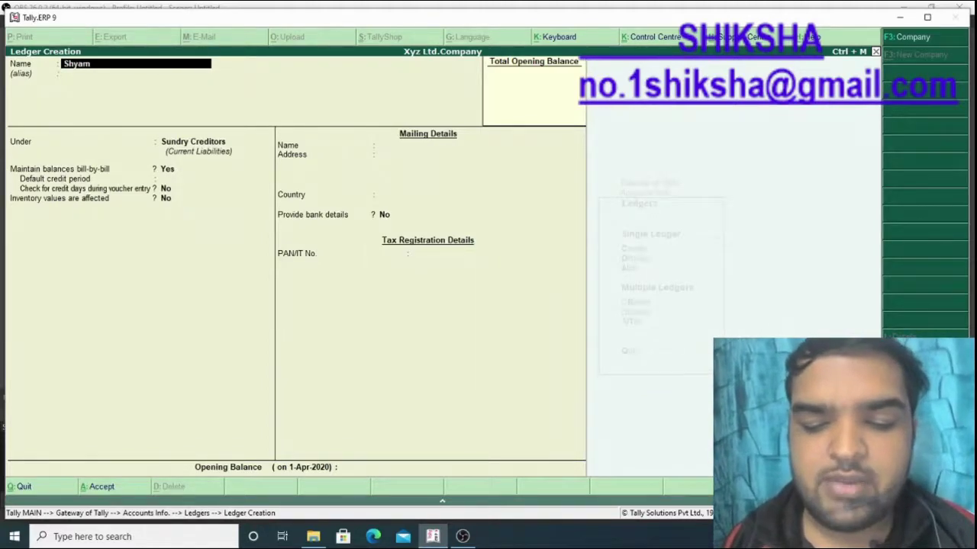
pyautogui.write(' Ltd.')
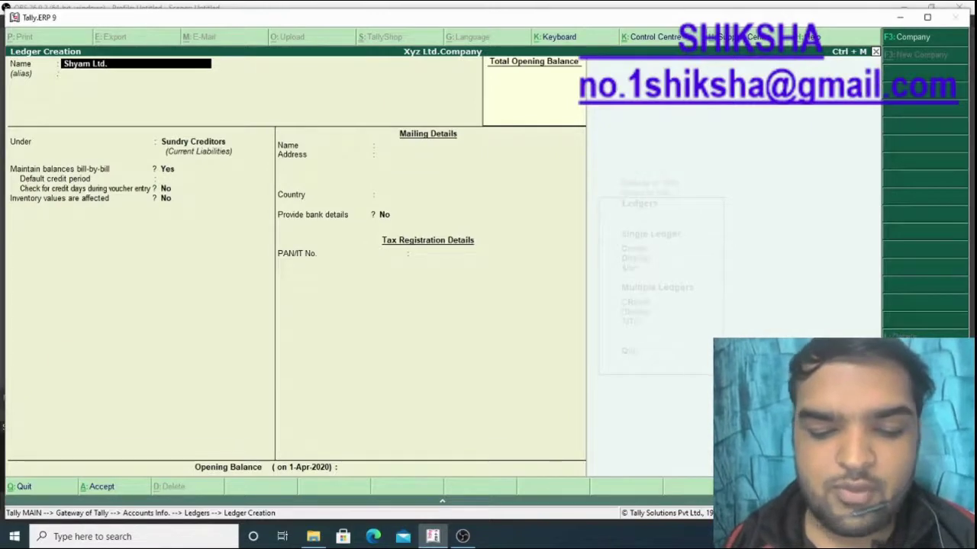
pyautogui.write('Company')
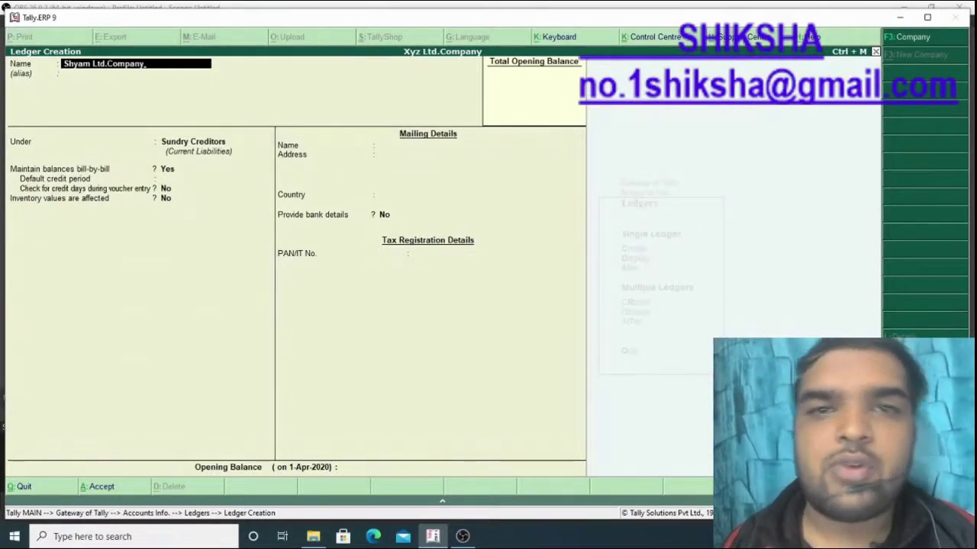
pyautogui.press('Return')
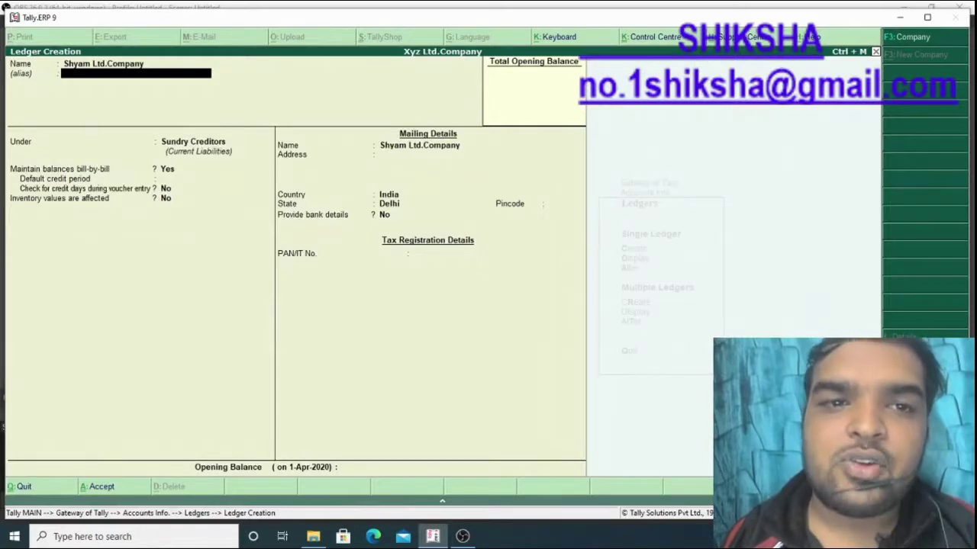
# Leave the alias blank and place the Shyam Ltd.Company ledger under Sundry Debtors
pyautogui.press('Return')
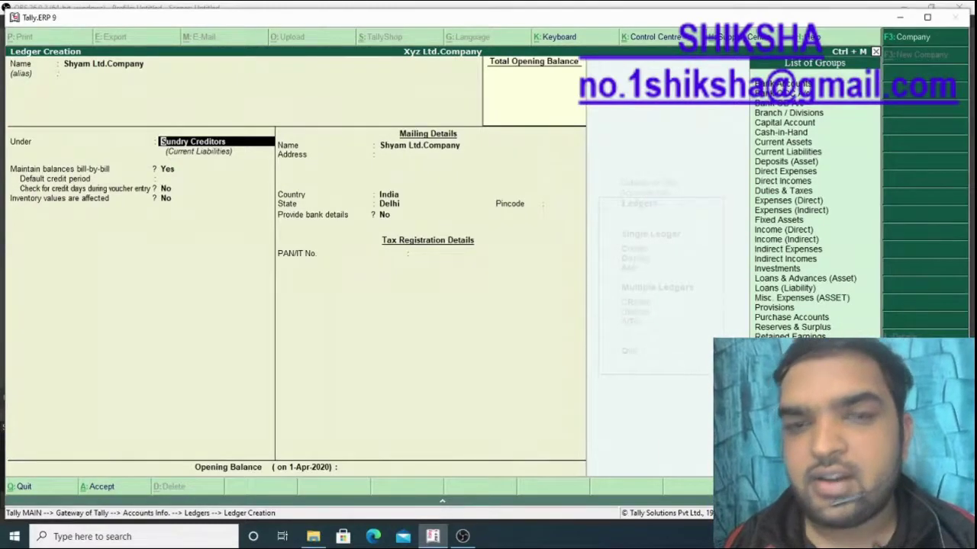
pyautogui.press('Down')
pyautogui.press('Return')
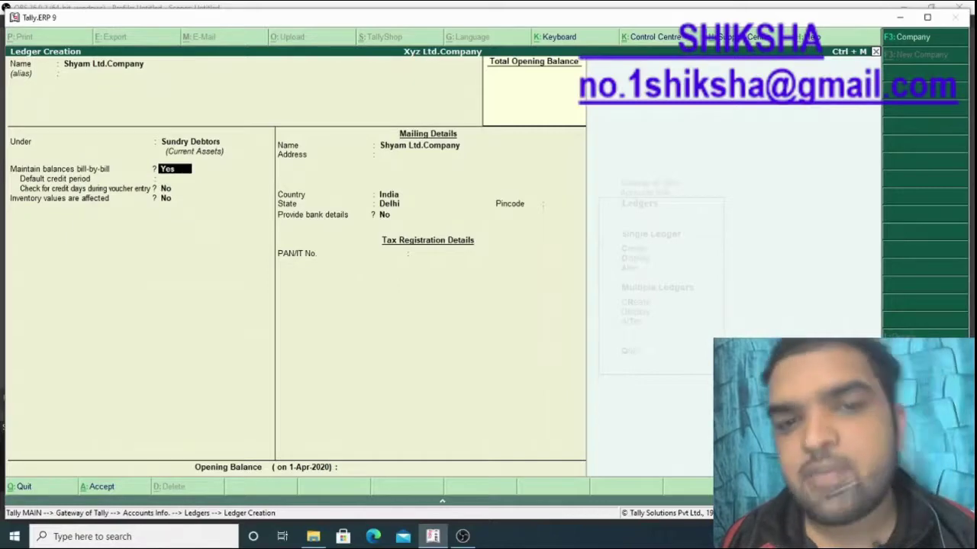
# Keep bill-by-bill balances at Yes, the credit period blank, the credit-day check and inventory values at No, and the default mailing name
pyautogui.press('Return')
pyautogui.press('Return')
pyautogui.press('Return')
pyautogui.press('Return')
pyautogui.press('Return')
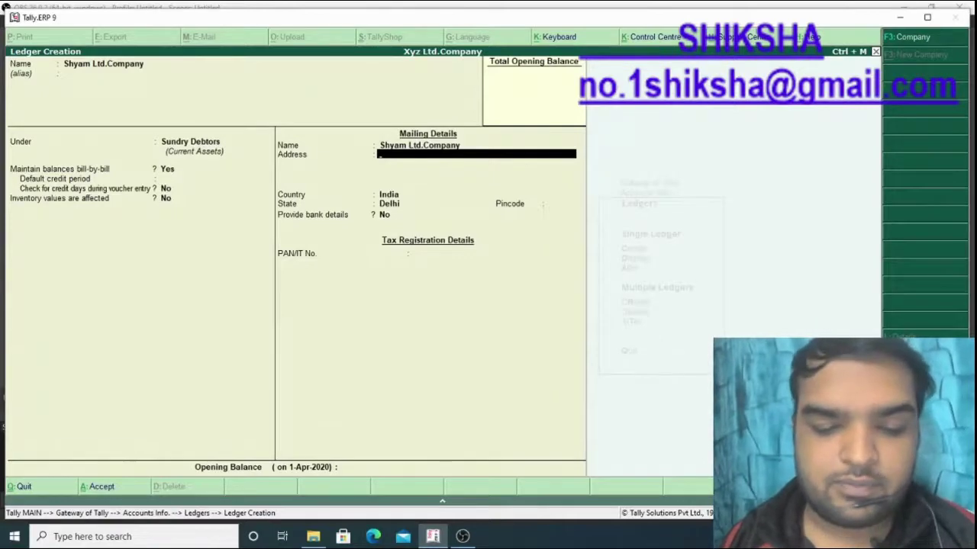
# Enter the street address in the mailing details of Shyam Ltd.Company and keep India as the country
pyautogui.write('Gali No')
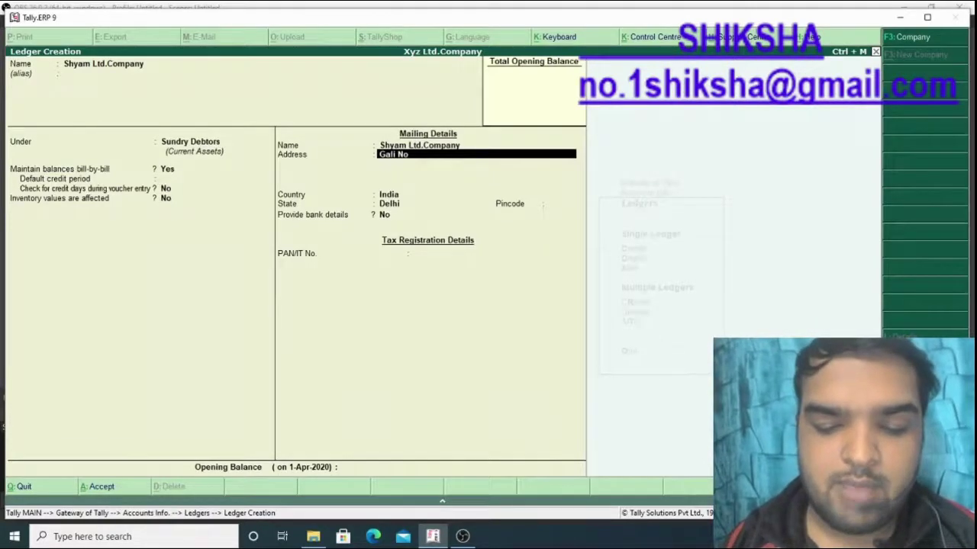
pyautogui.write('. 12 c')
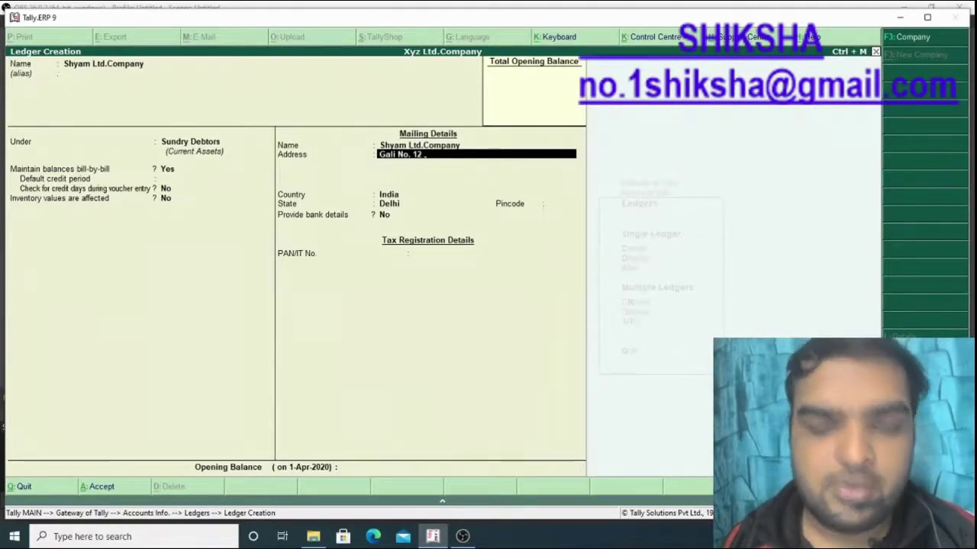
pyautogui.write('hnada')
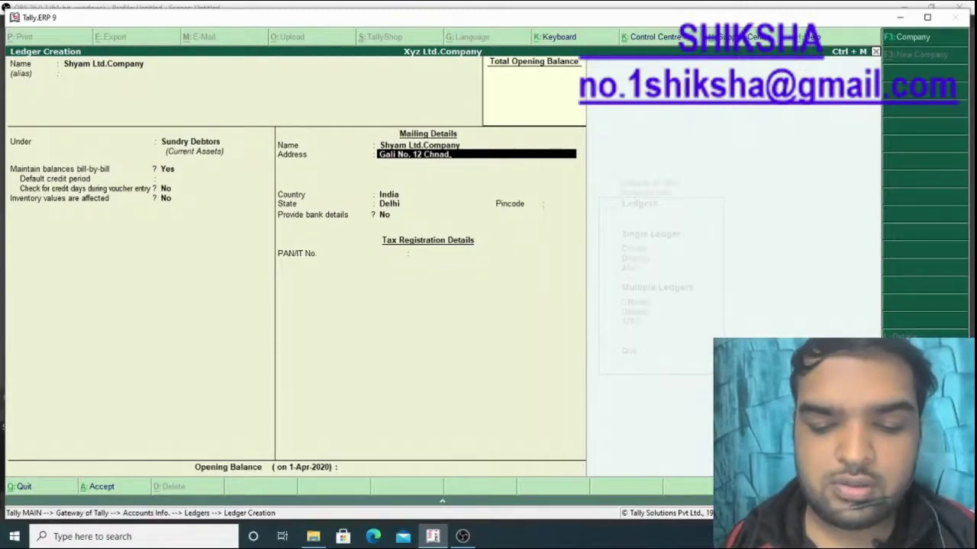
pyautogui.write('ni Ch')
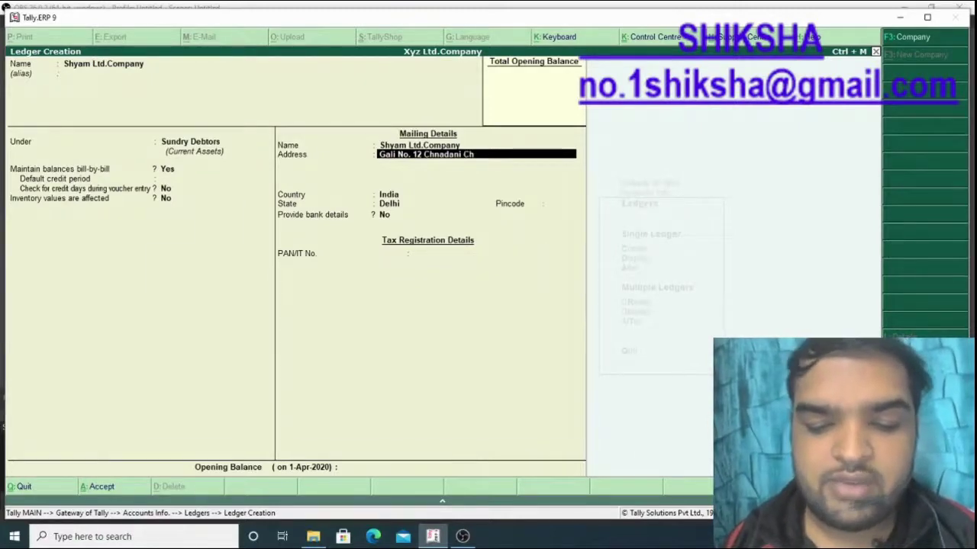
pyautogui.write('owk N')
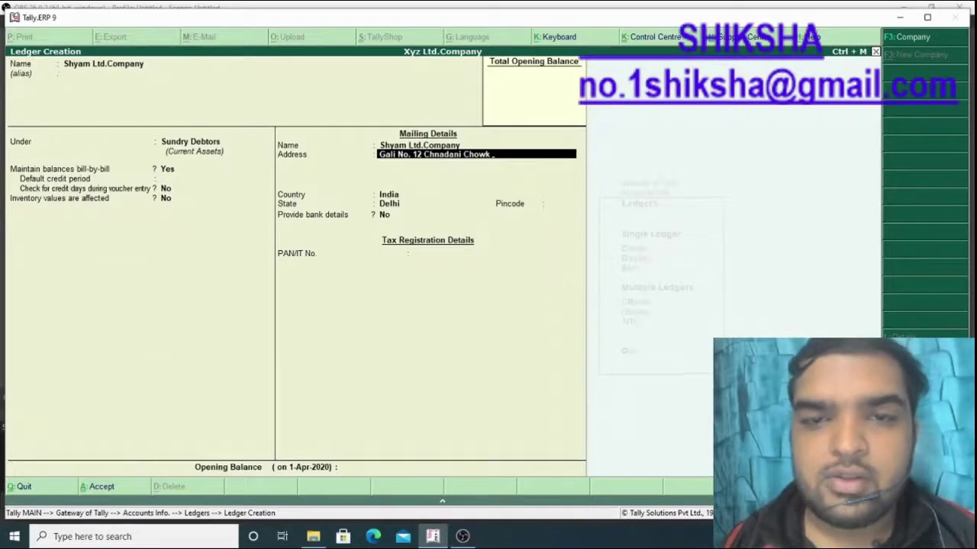
pyautogui.write('ew Delhi')
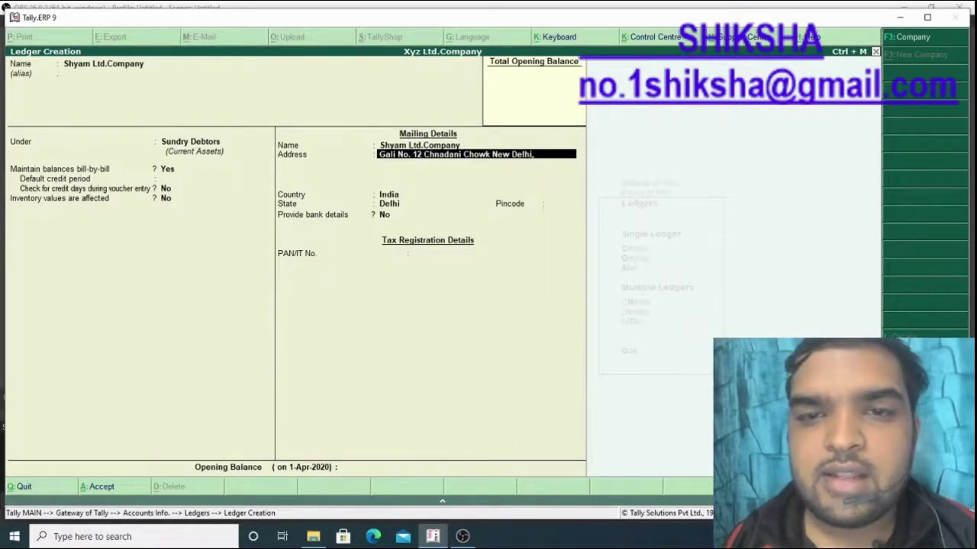
pyautogui.press('BackSpace')
pyautogui.press('BackSpace')
pyautogui.press('BackSpace')
pyautogui.press('BackSpace')
pyautogui.press('BackSpace')
pyautogui.press('BackSpace')
pyautogui.press('BackSpace')
pyautogui.press('BackSpace')
pyautogui.press('BackSpace')
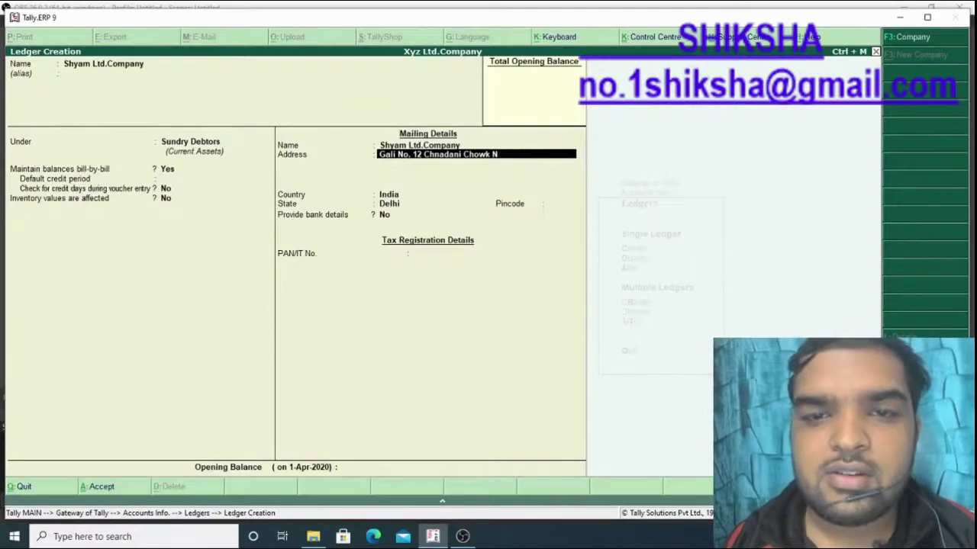
pyautogui.write('Delhi')
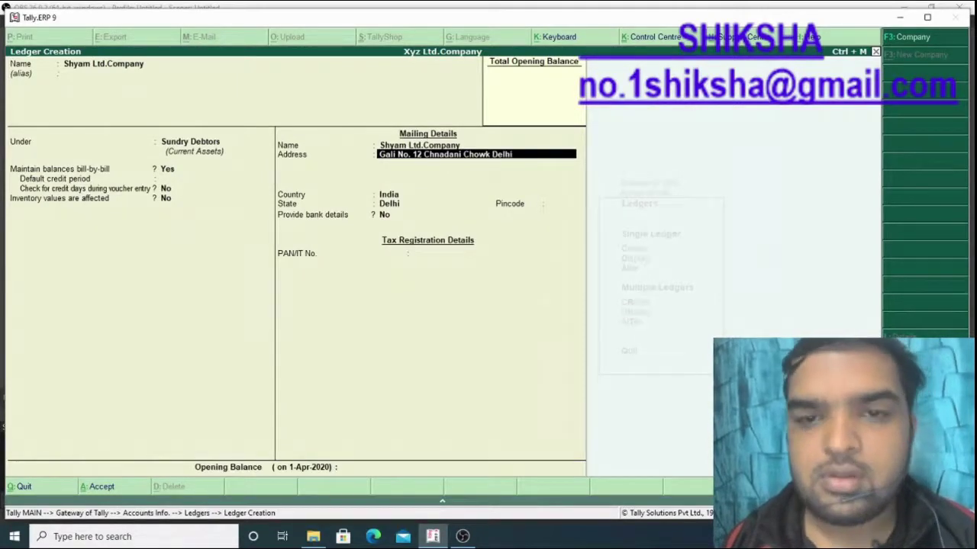
pyautogui.press('Return')
pyautogui.press('Return')
pyautogui.press('Return')
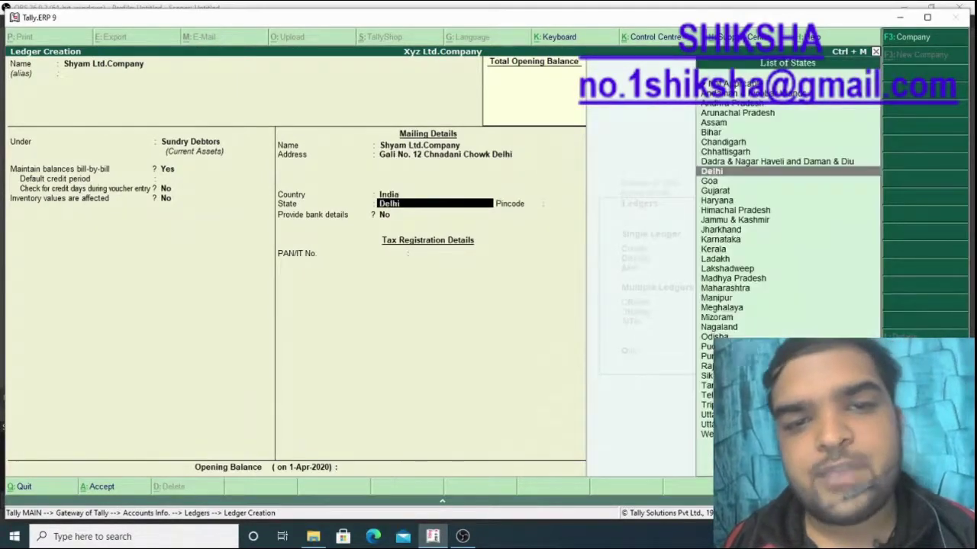
# Keep Delhi as the state and enter the postal pincode for Shyam Ltd.Company
pyautogui.press('Return')
pyautogui.write('11')
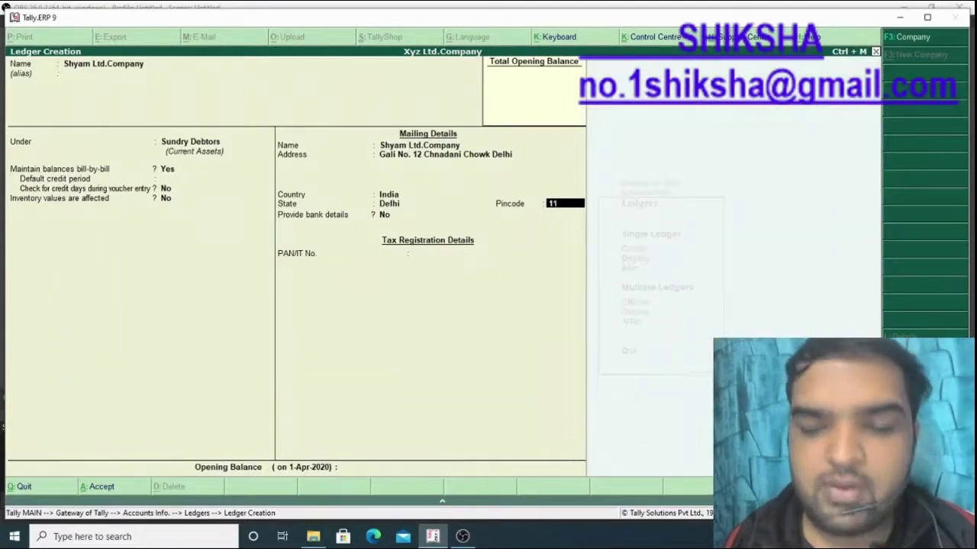
pyautogui.write('0006')
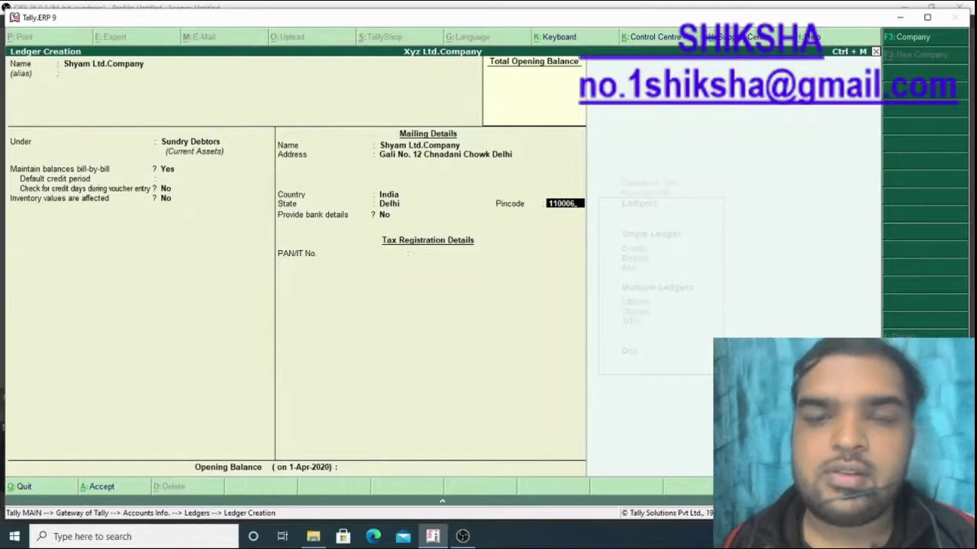
pyautogui.press('Return')
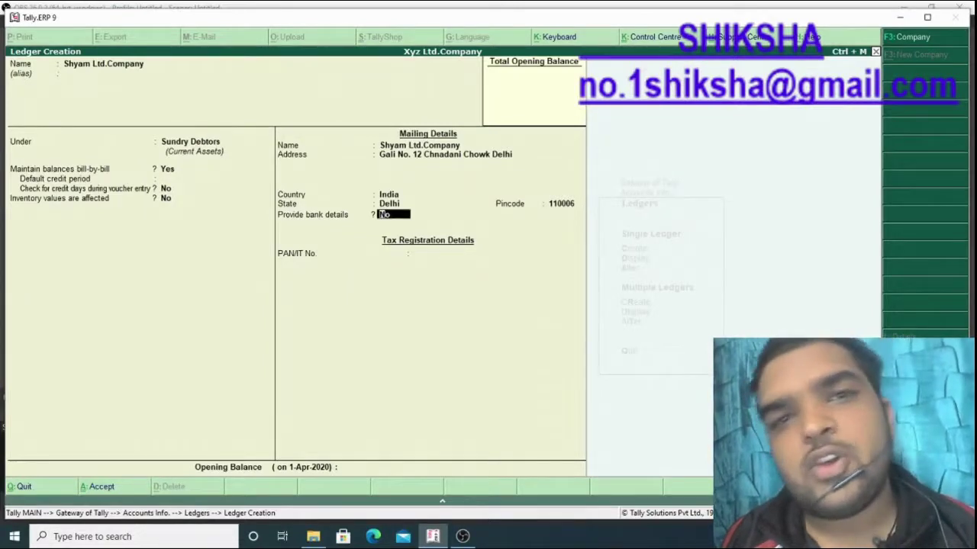
# Keep bank details at No, leave PAN/IT number and opening balance blank, save the Shyam Ltd.Company ledger and quit ledger creation
pyautogui.press('Return')
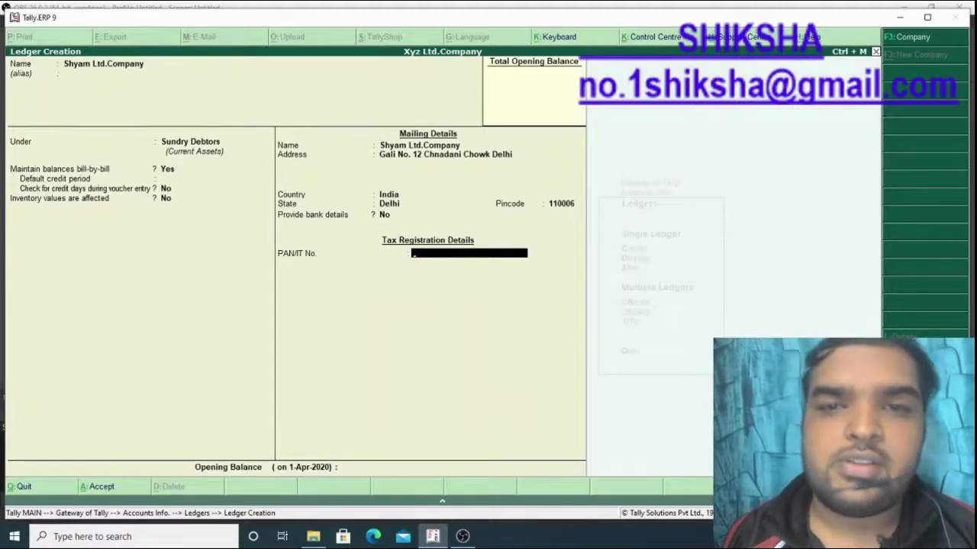
pyautogui.press('Return')
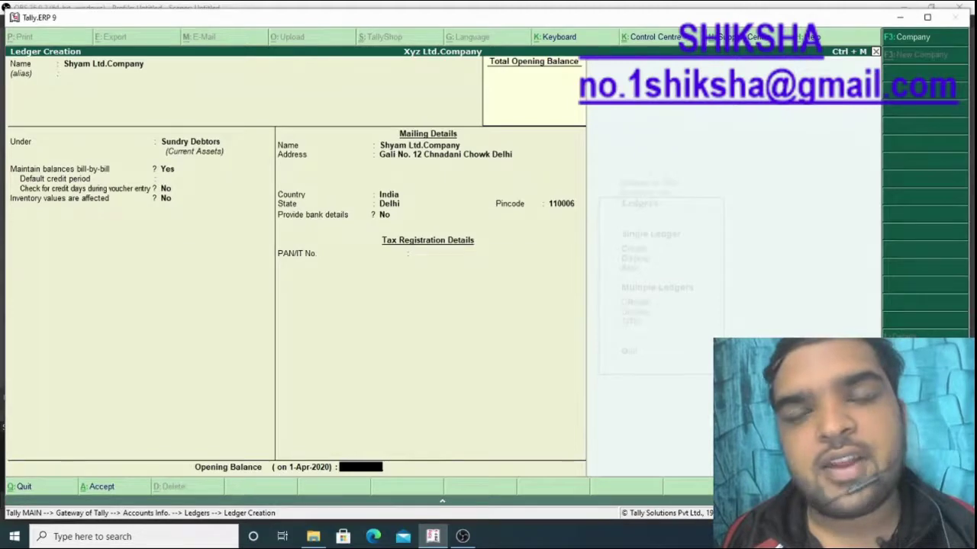
pyautogui.press('Return')
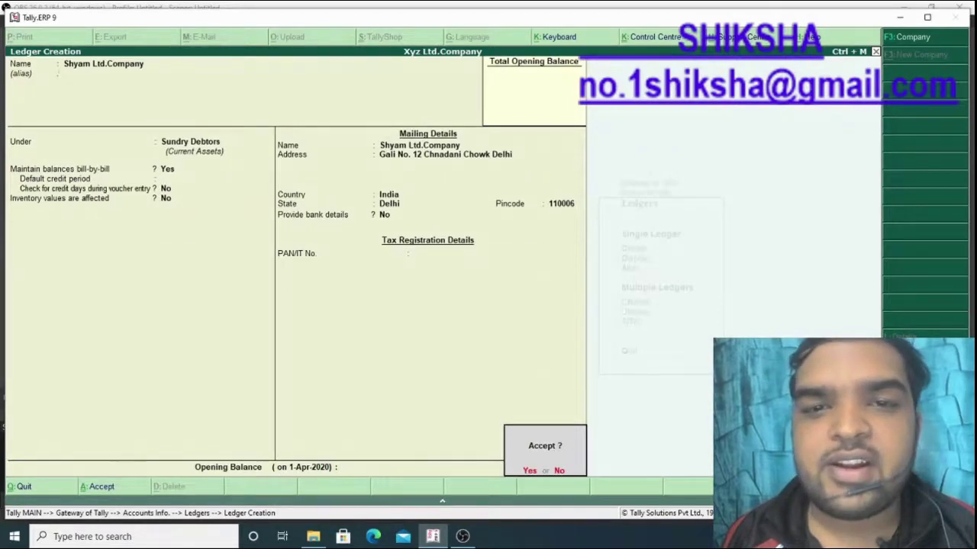
pyautogui.press('Return')
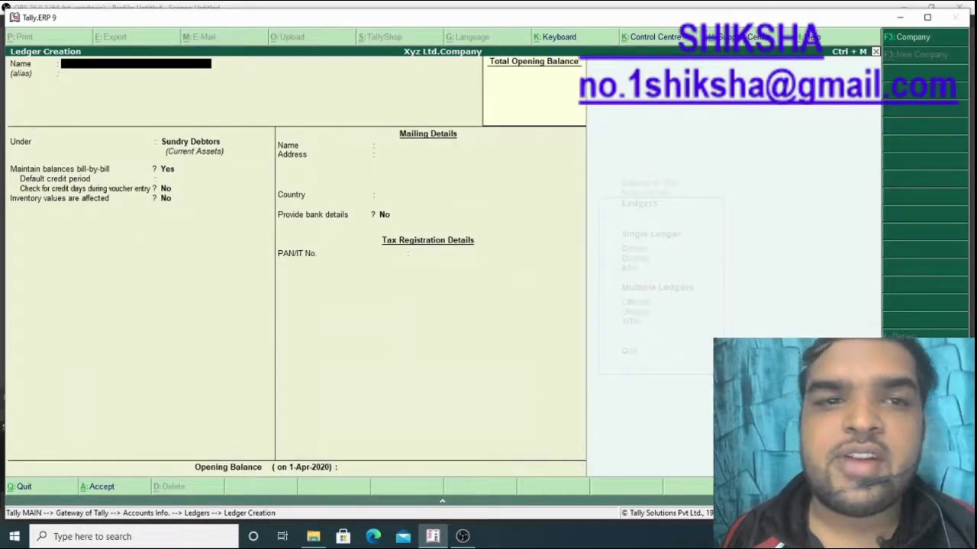
pyautogui.press('Escape')
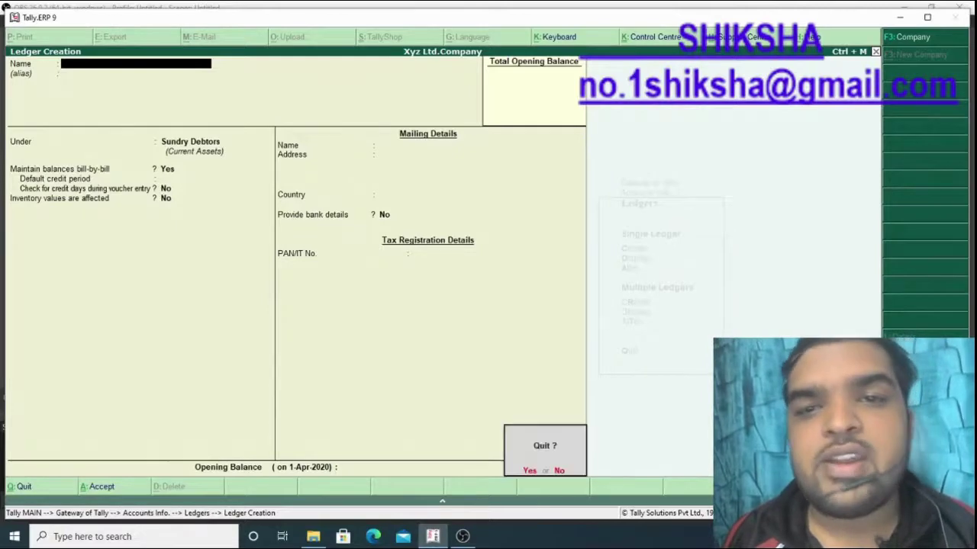
pyautogui.press('Return')
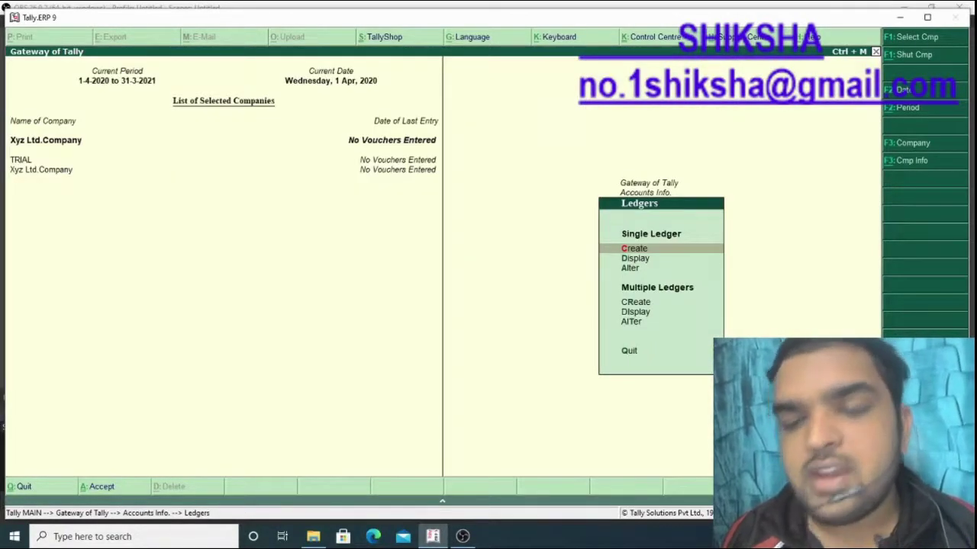
# Open the Ram Ltd. Company ledger for alteration to review its saved details
pyautogui.press('Down')
pyautogui.press('Down')
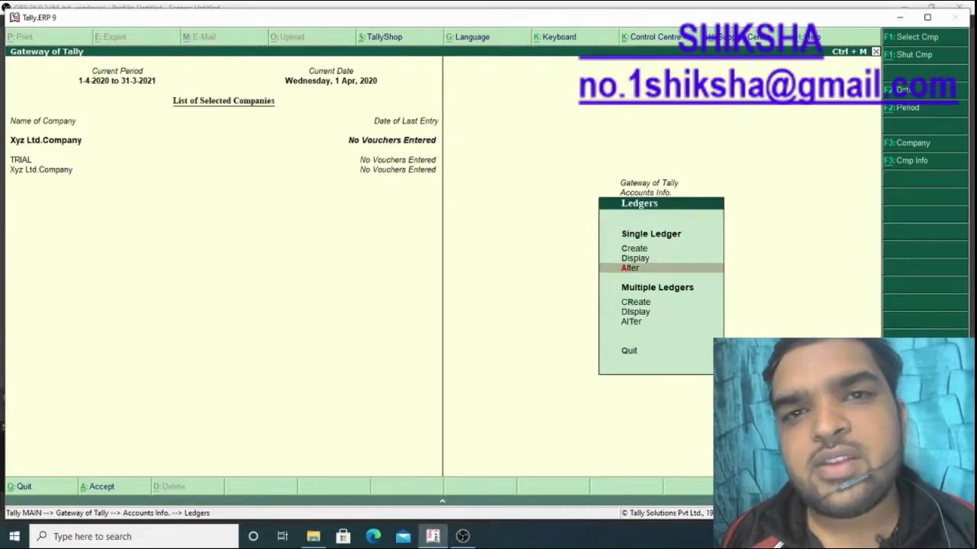
pyautogui.press('Return')
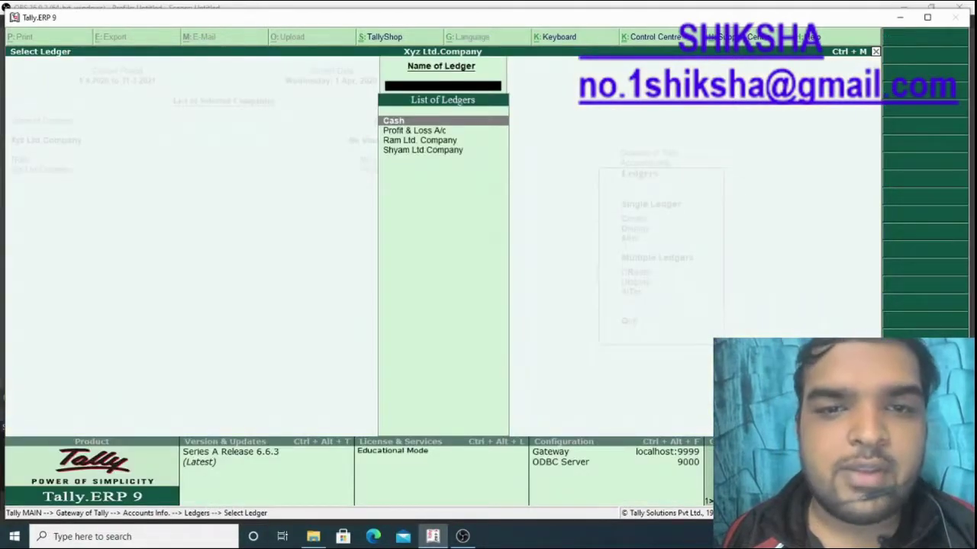
pyautogui.press('Down')
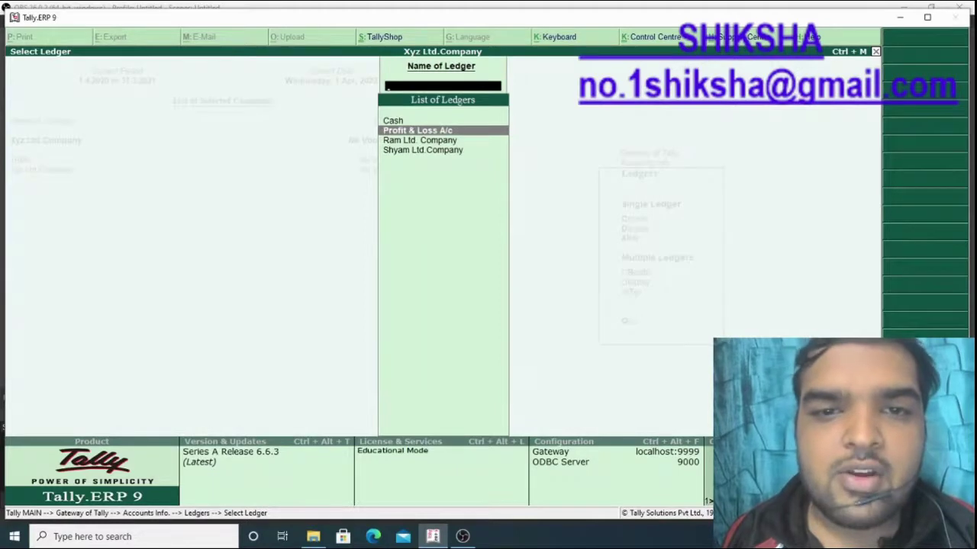
pyautogui.press('Down')
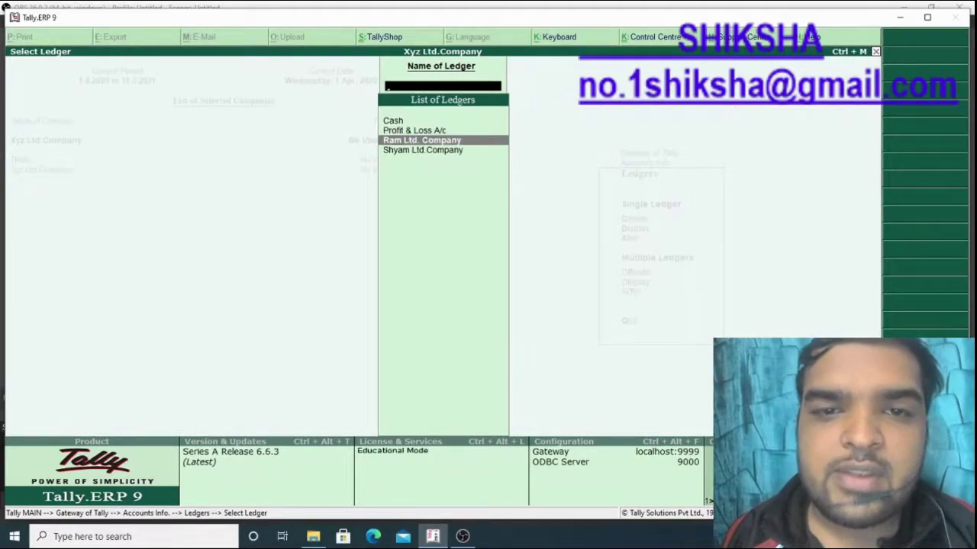
pyautogui.press('Down')
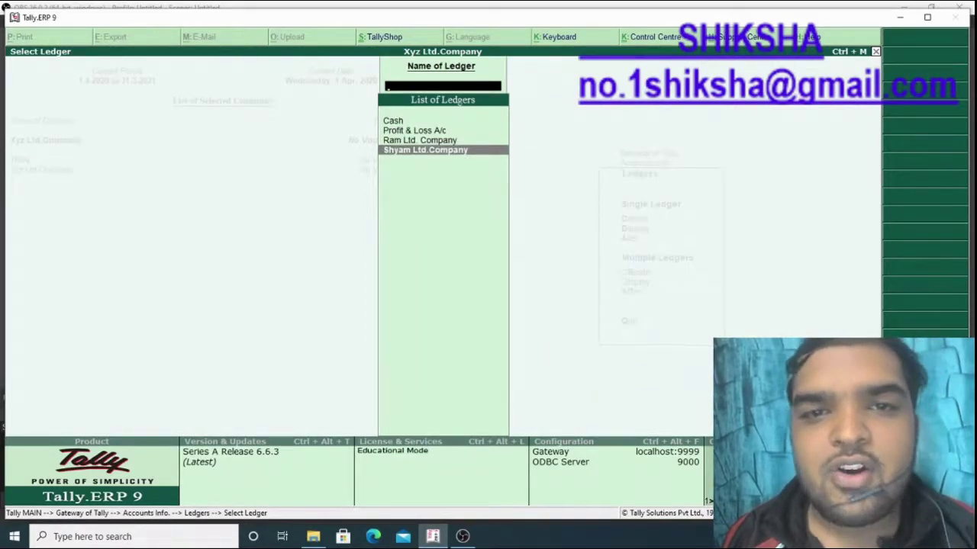
pyautogui.press('Up')
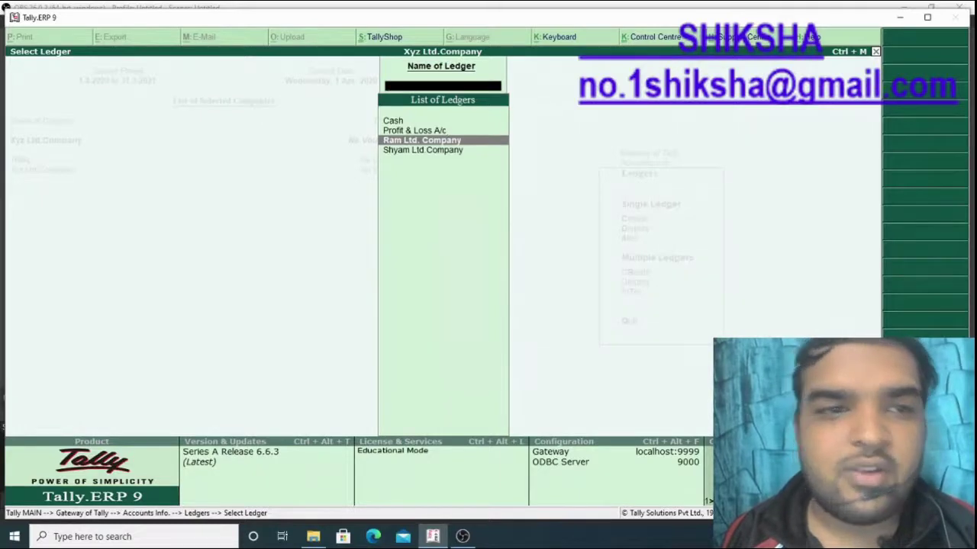
pyautogui.press('Return')
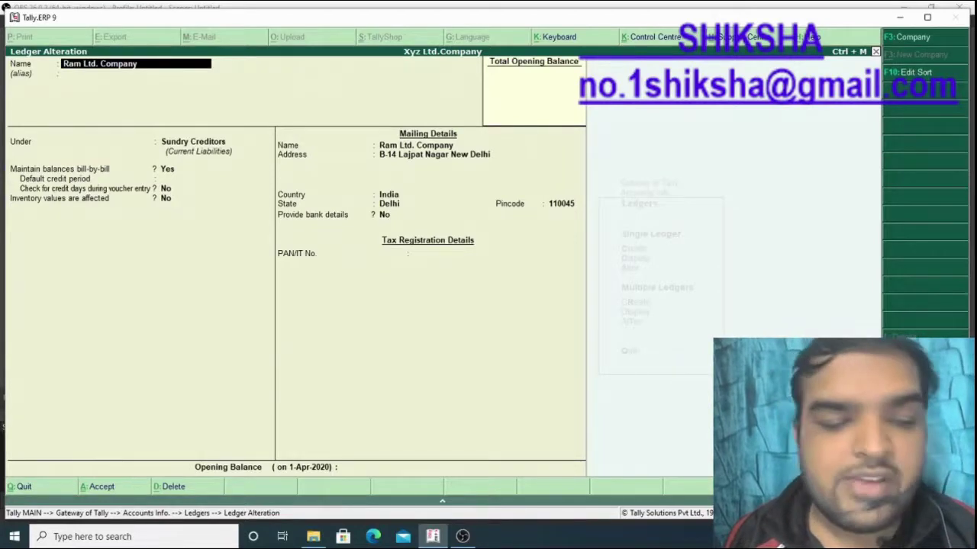
# Close the Ram Ltd. Company ledger without changes and go back to Accounts Info
pyautogui.press('BackSpace')
pyautogui.press('Escape')
pyautogui.press('Return')
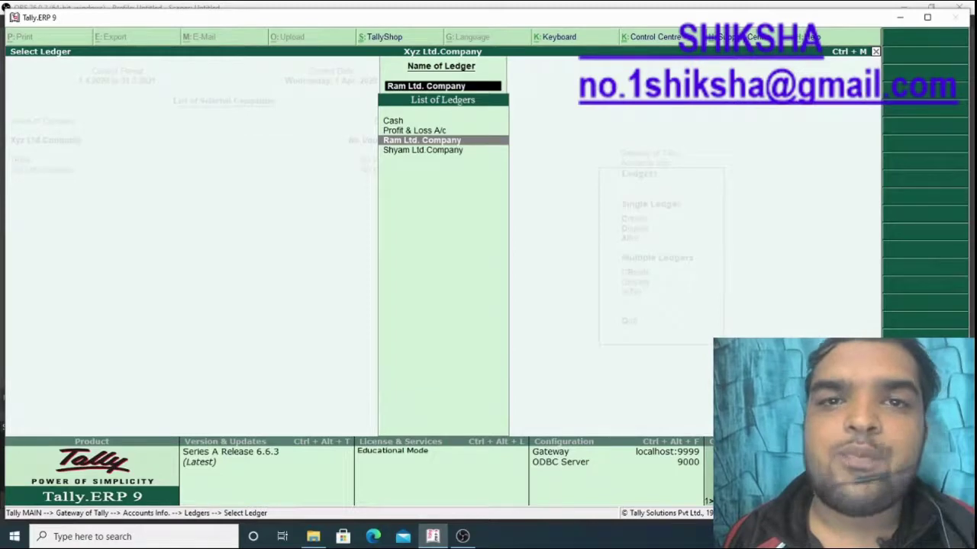
pyautogui.press('BackSpace')
pyautogui.press('Escape')
pyautogui.press('Escape')
pyautogui.press('Escape')
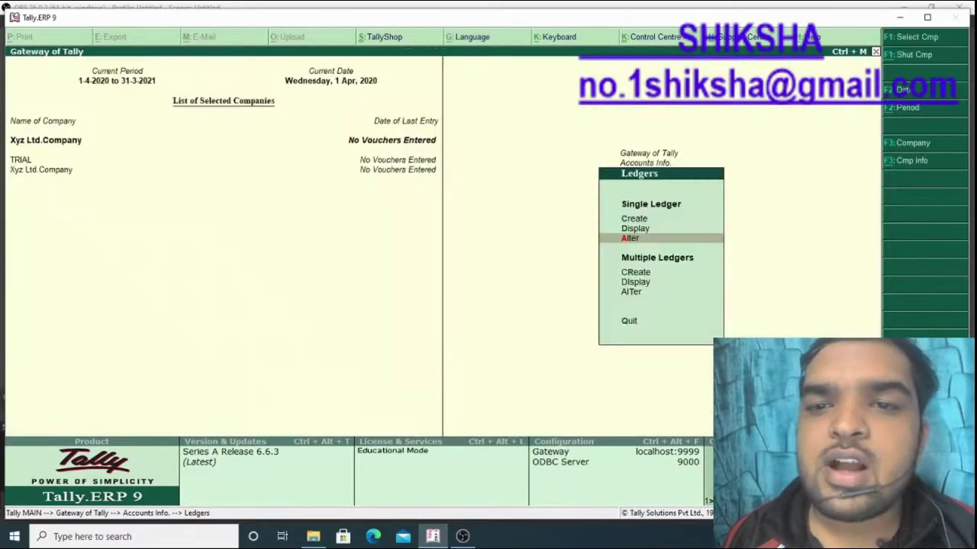
pyautogui.press('Return')
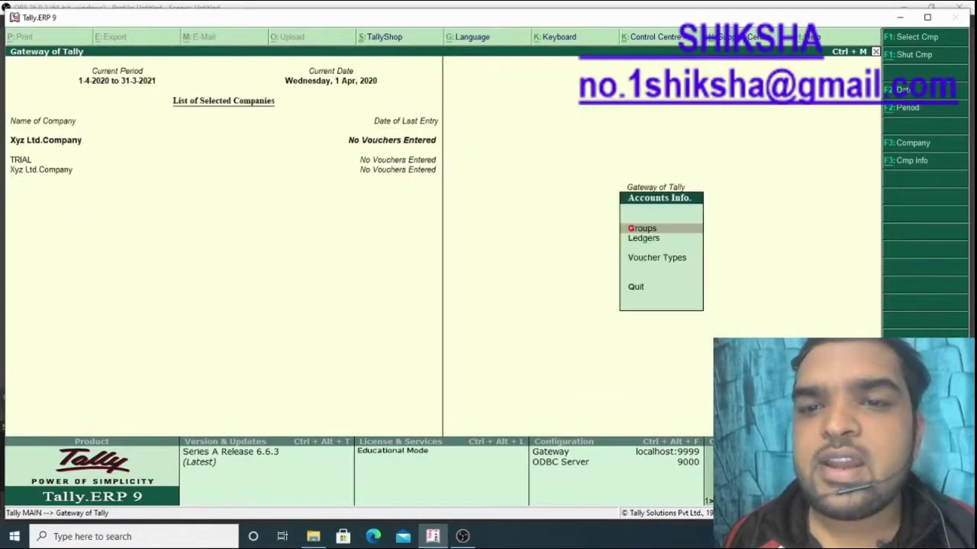
# View the list of single ledgers available for alteration and return to the Ledgers options
pyautogui.press('Down')
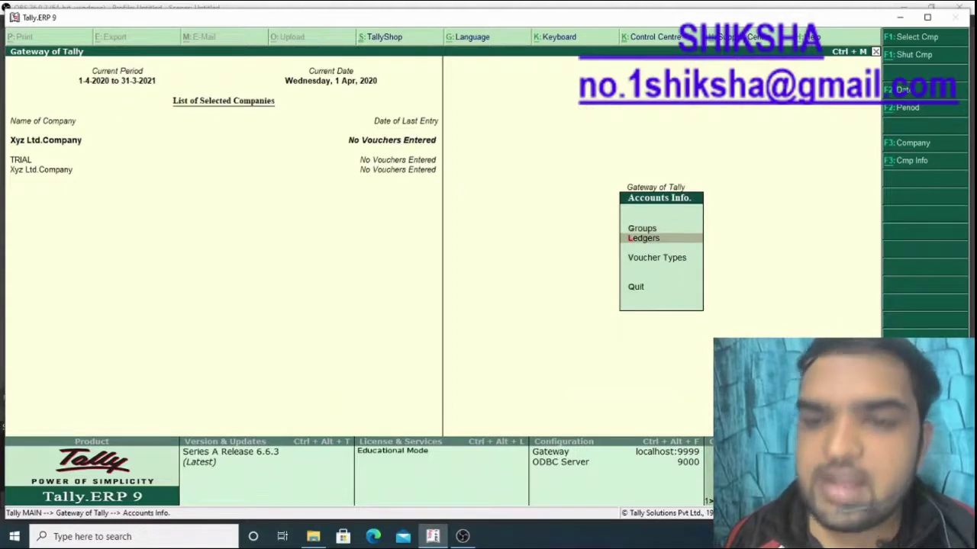
pyautogui.press('Return')
pyautogui.press('Down')
pyautogui.press('Down')
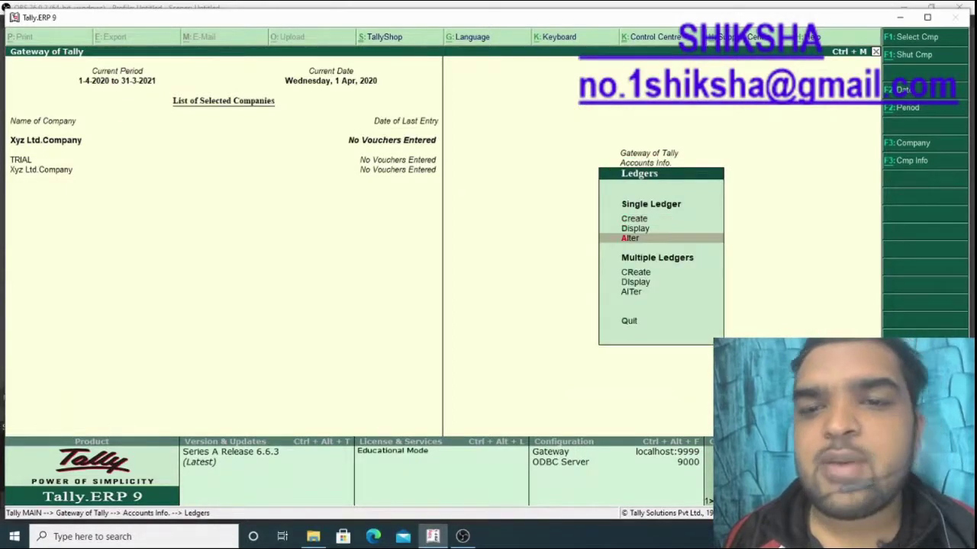
pyautogui.press('Return')
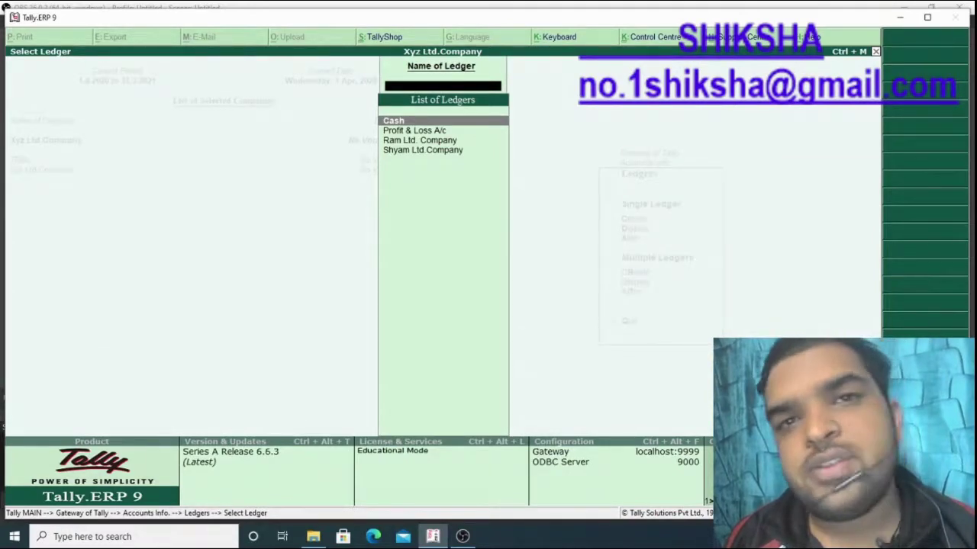
pyautogui.press('Escape')
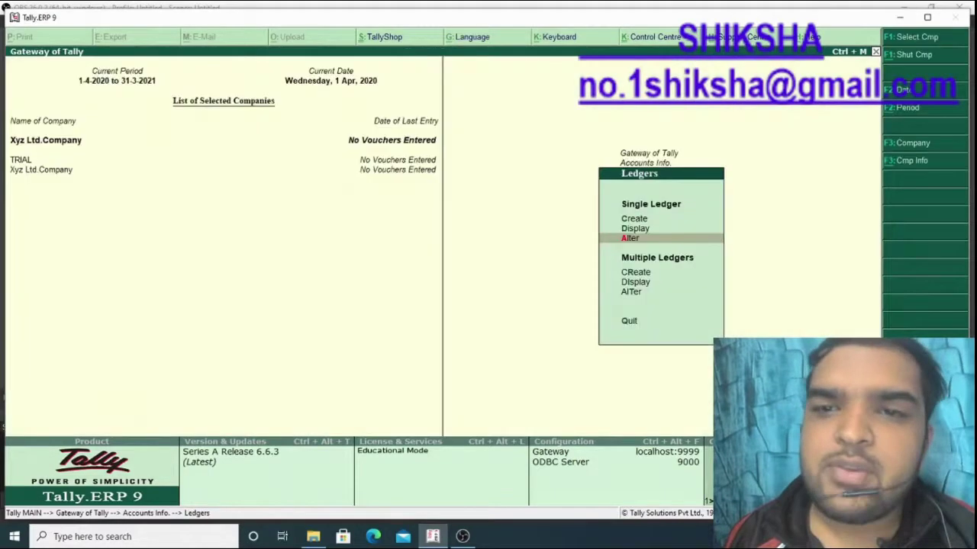
# Leave the Ledgers options and open the creation form for a single stock item from Inventory Info
pyautogui.press('Escape')
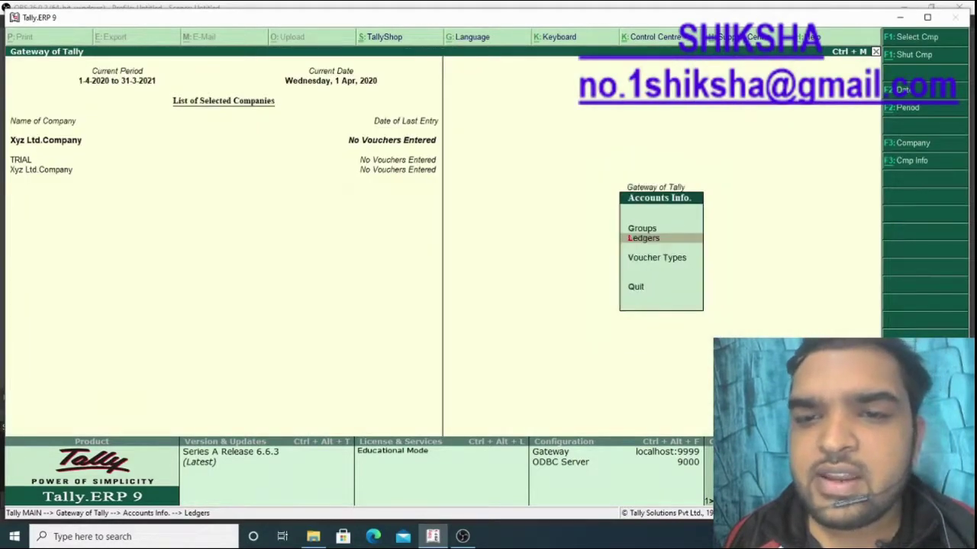
pyautogui.press('Escape')
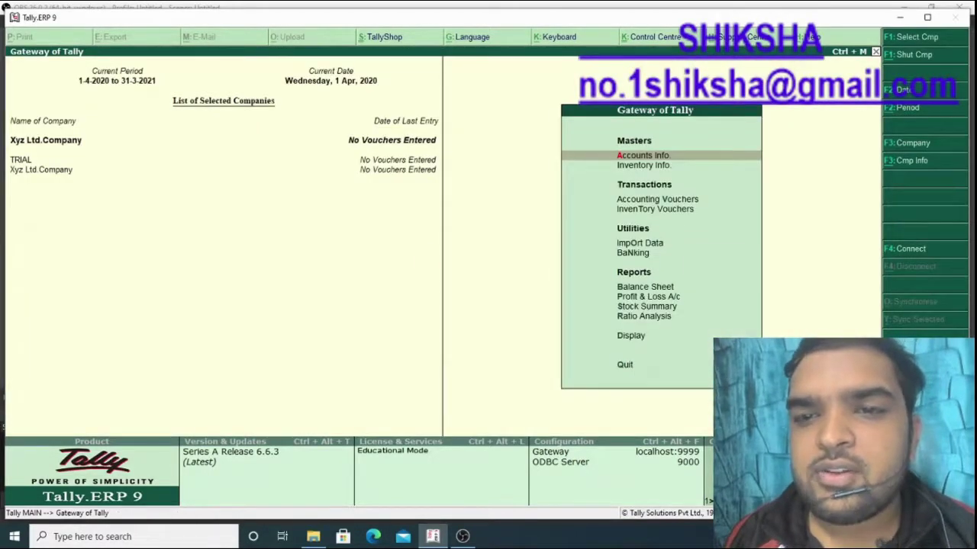
pyautogui.press('Down')
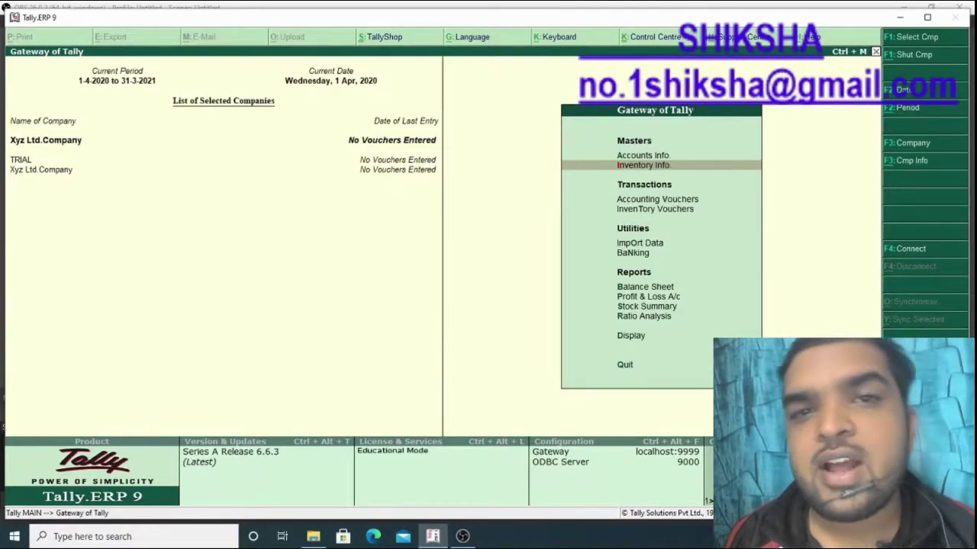
pyautogui.press('Return')
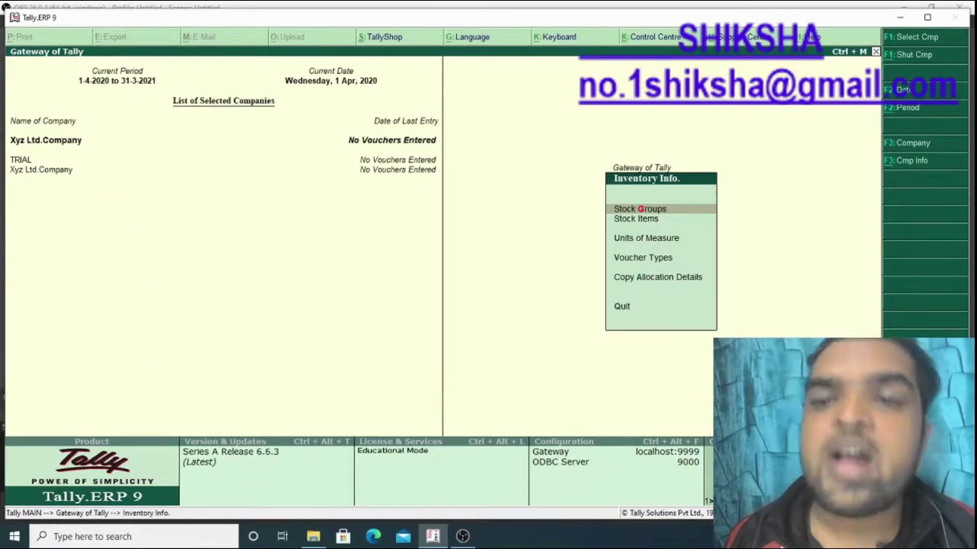
pyautogui.press('Down')
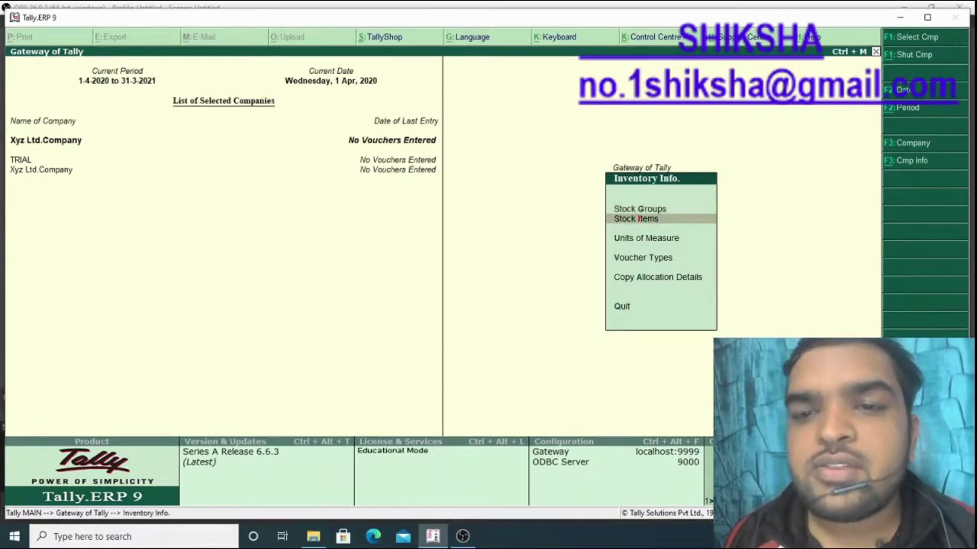
pyautogui.press('Return')
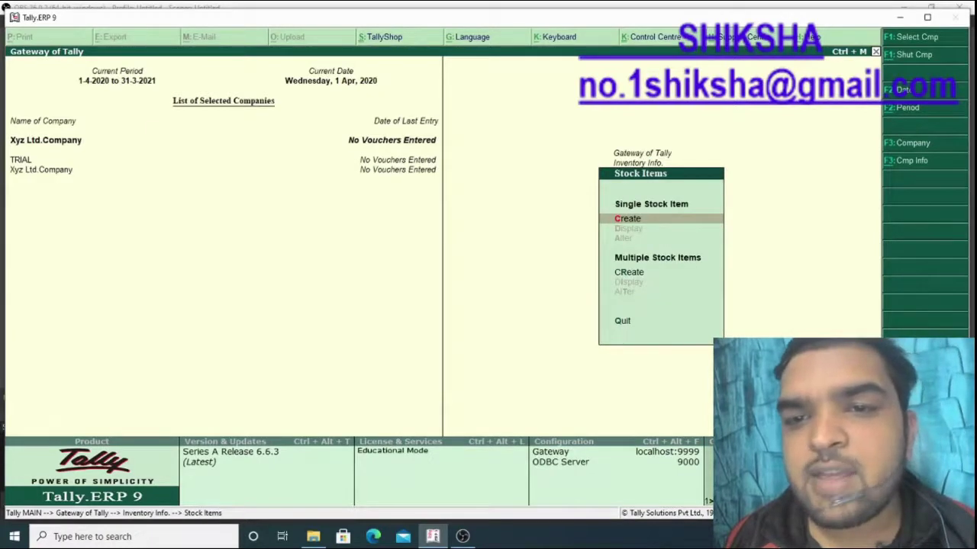
pyautogui.press('Return')
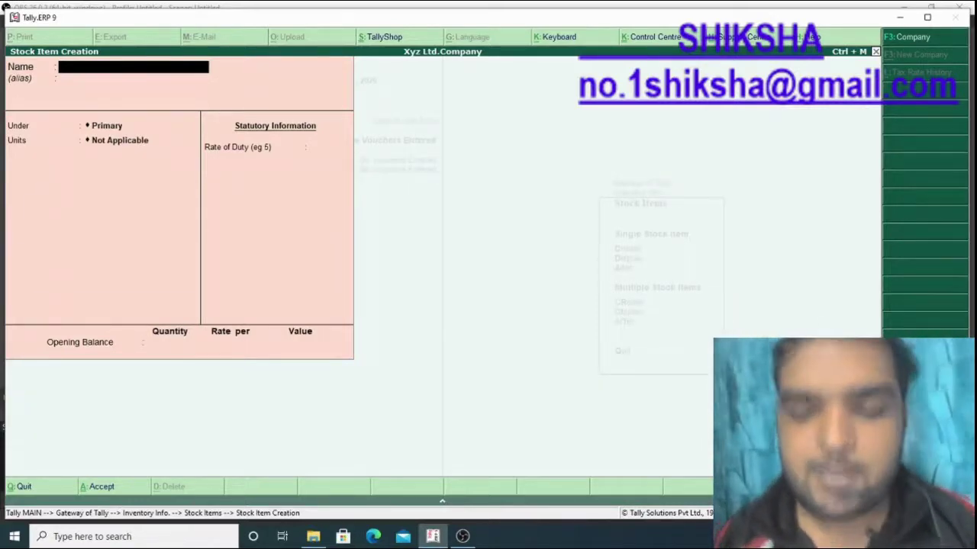
# Name the stock item Pen, leave its alias blank and keep it under Primary
pyautogui.write('Pen')
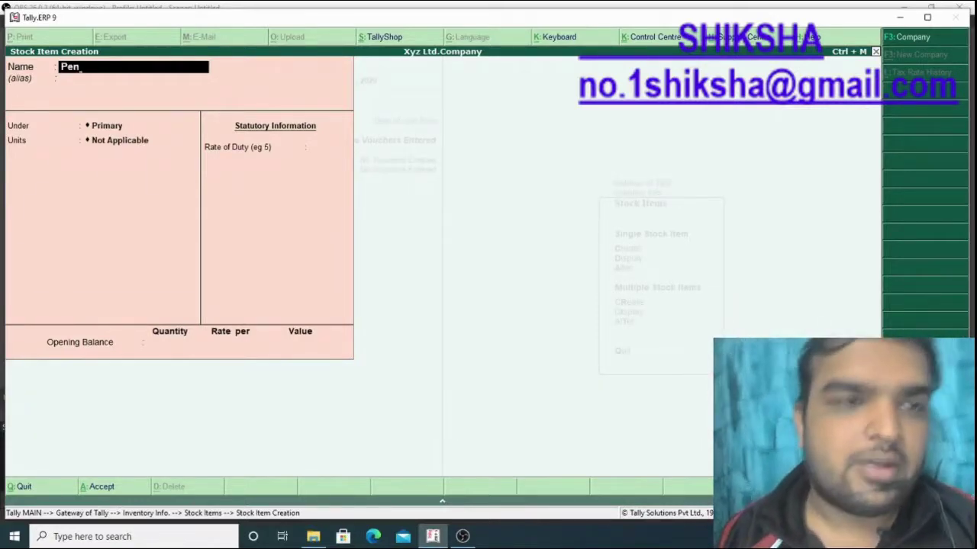
pyautogui.press('Return')
pyautogui.press('Return')
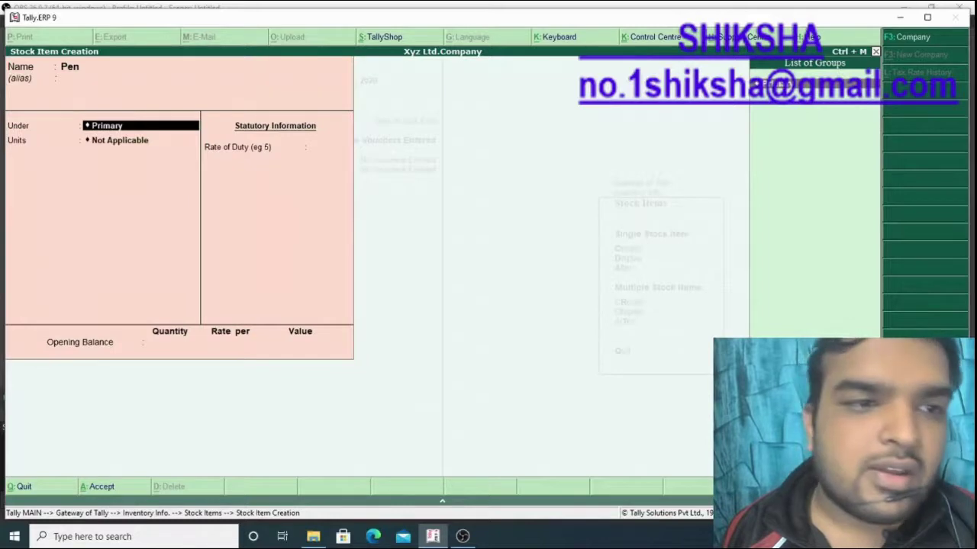
pyautogui.press('Return')
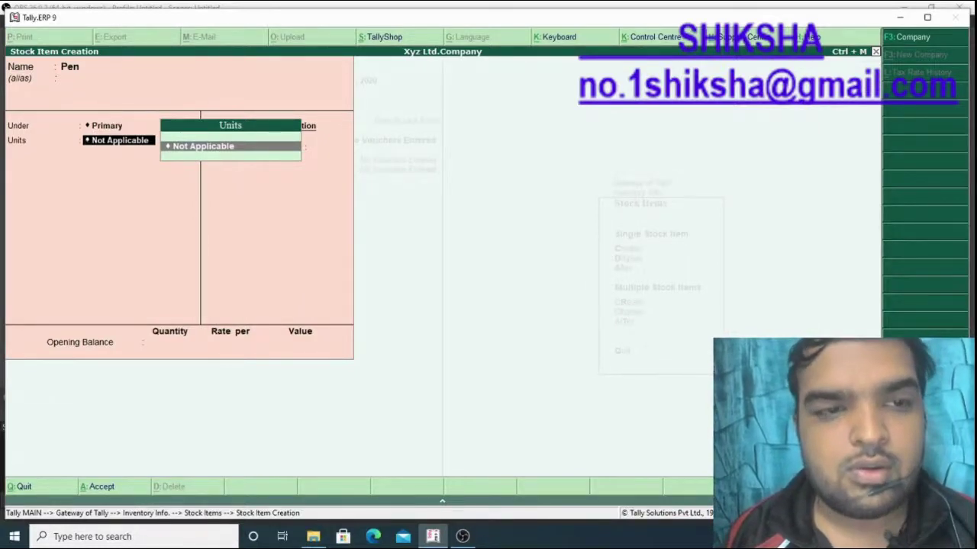
# Begin creating a simple unit of measure from Pen's Units field and enter Qty. as its symbol
pyautogui.hotkey('alt', 'c')
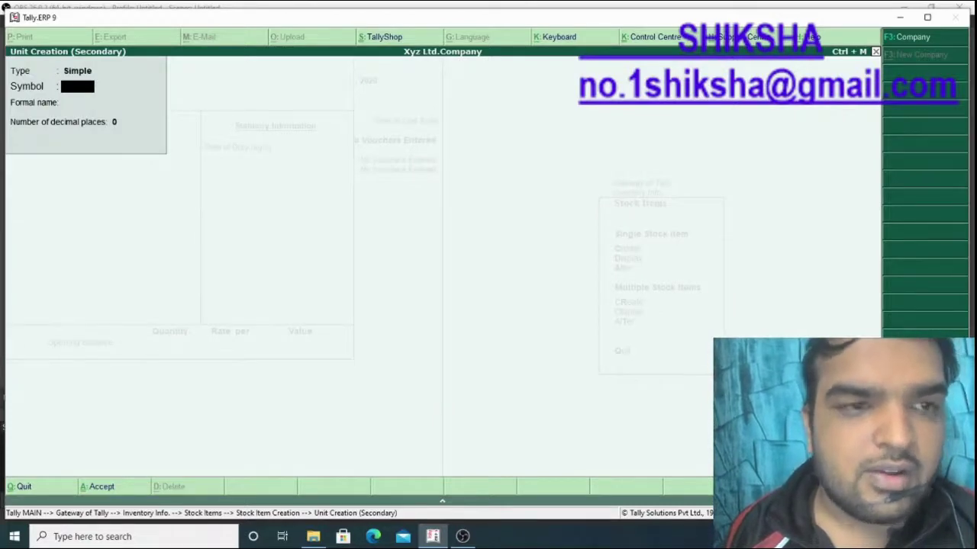
pyautogui.write('qty')
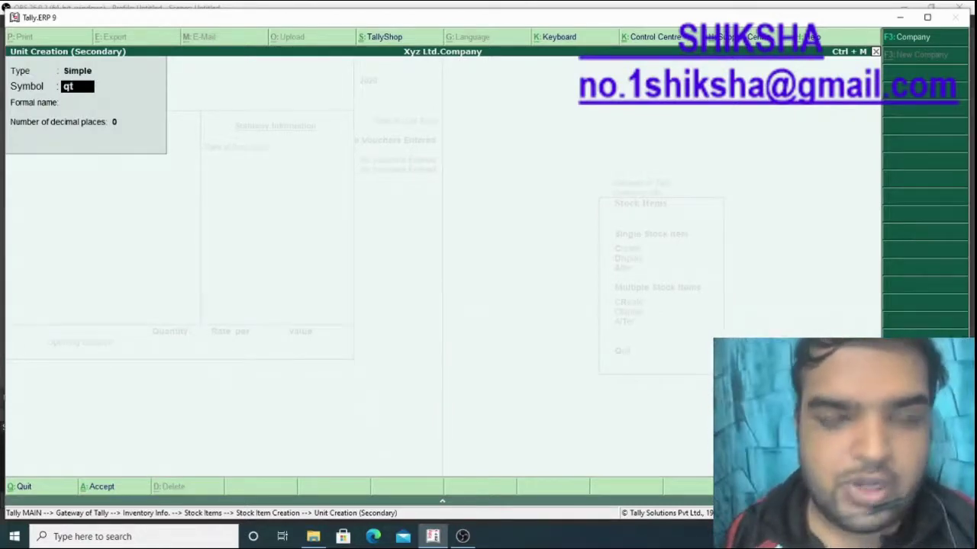
pyautogui.press('BackSpace')
pyautogui.press('BackSpace')
pyautogui.press('BackSpace')
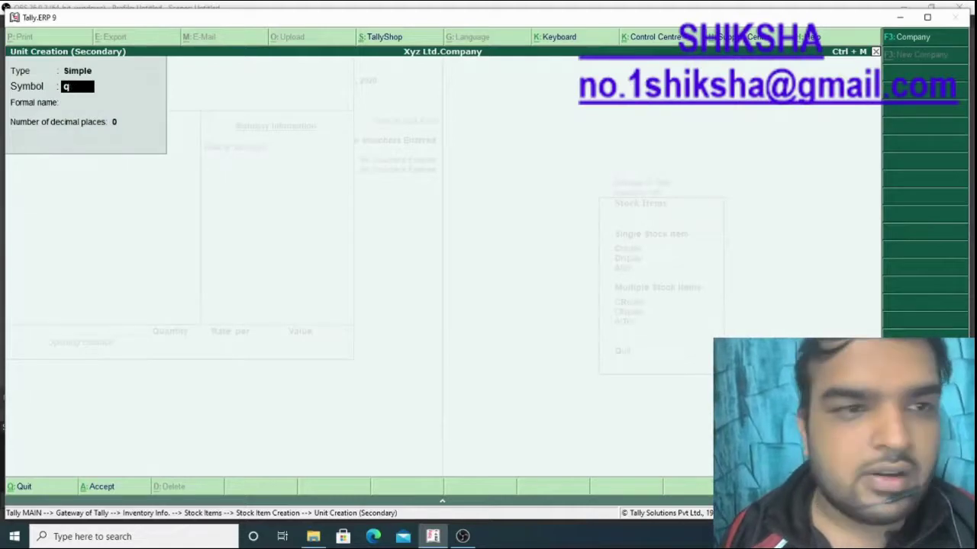
pyautogui.write('Q')
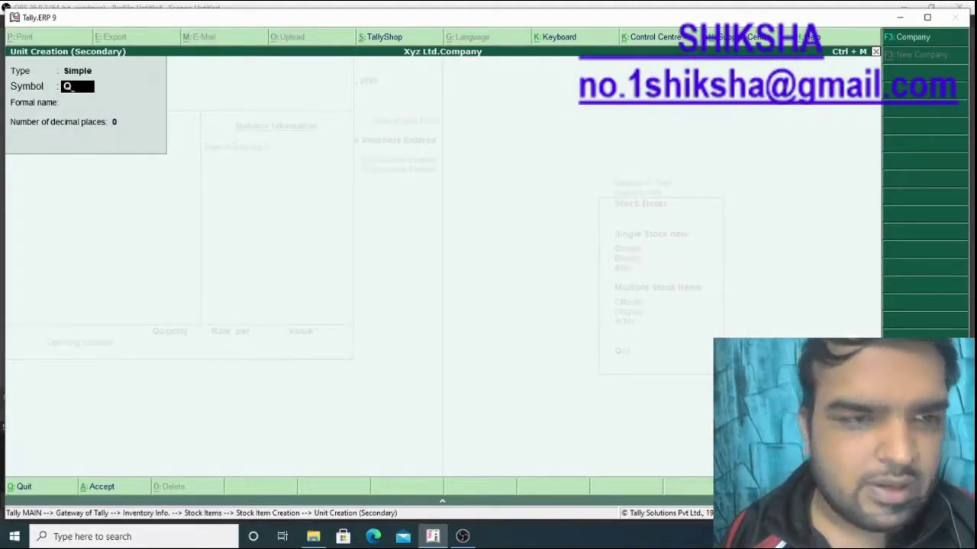
pyautogui.write('ty.')
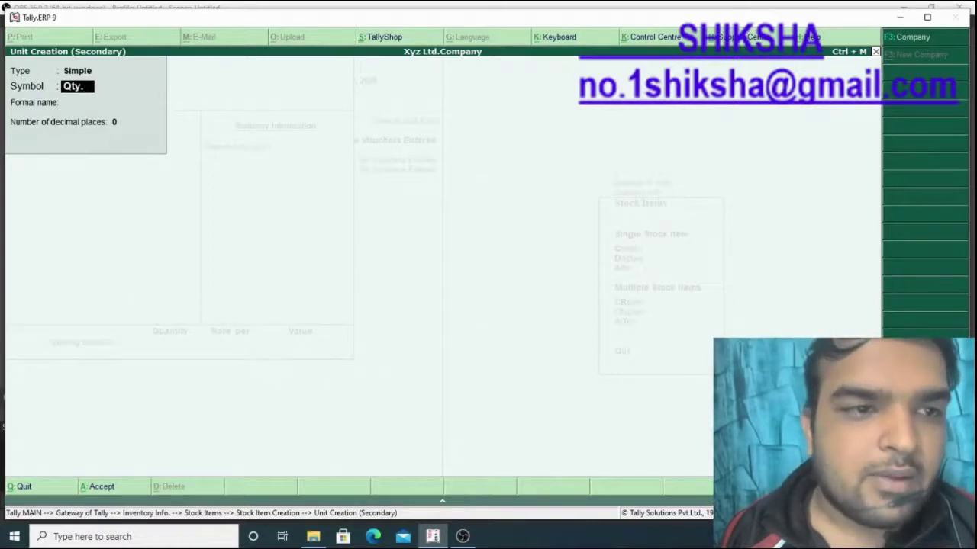
pyautogui.press('Return')
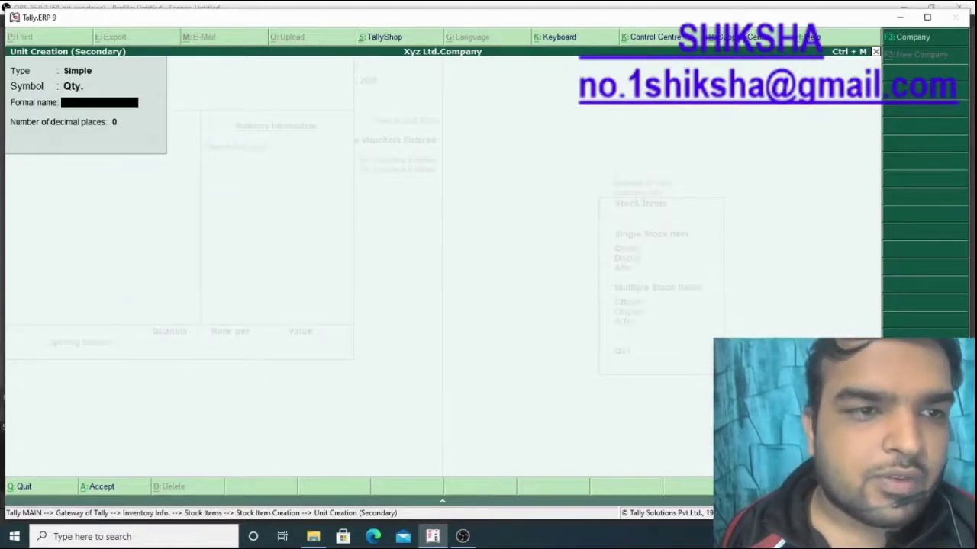
# Set the unit's formal name to Quantity, keep 0 decimal places and save the unit for Pen
pyautogui.write('Qu')
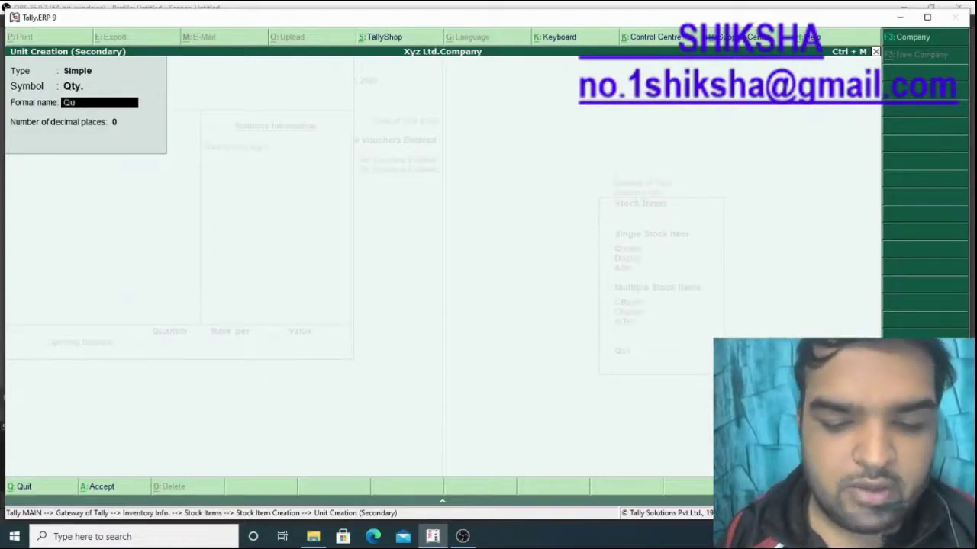
pyautogui.write('antit')
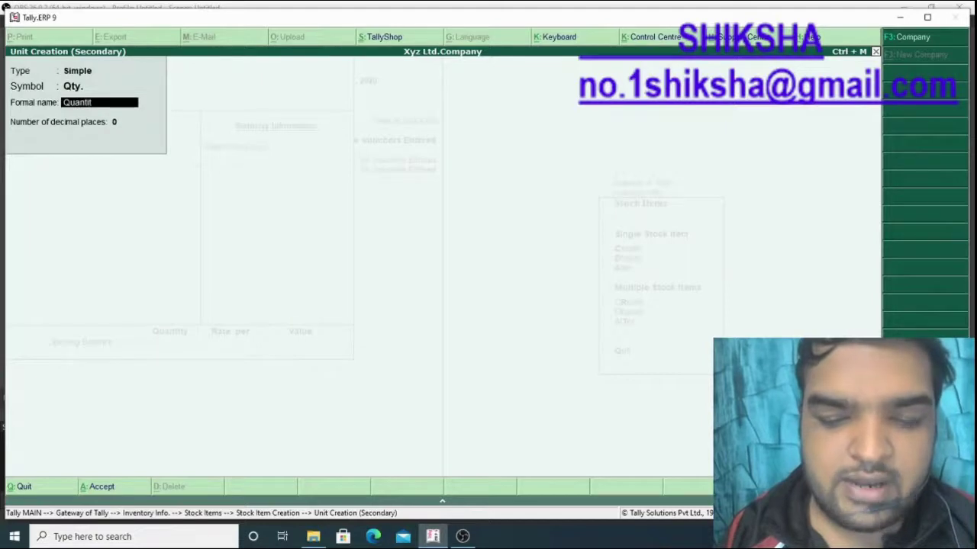
pyautogui.write('y.')
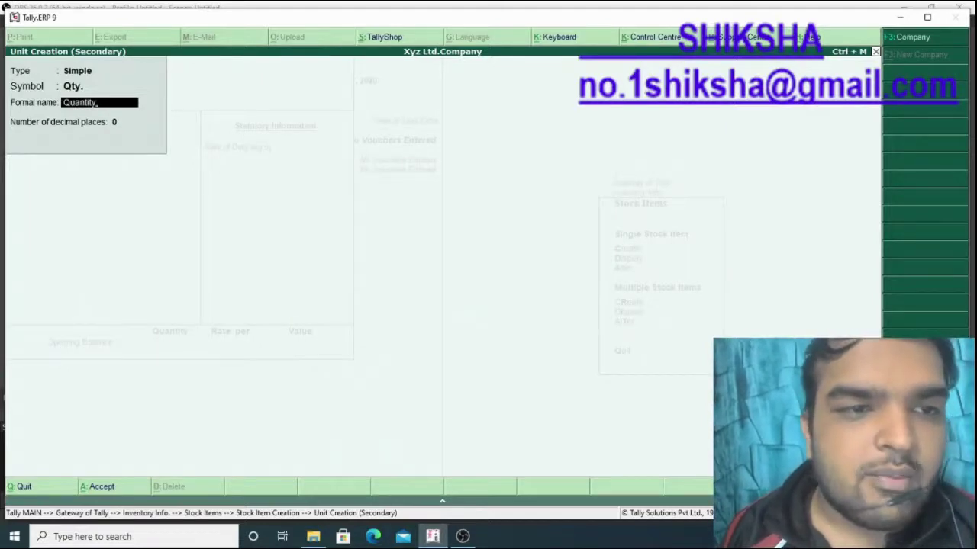
pyautogui.press('Return')
pyautogui.press('Return')
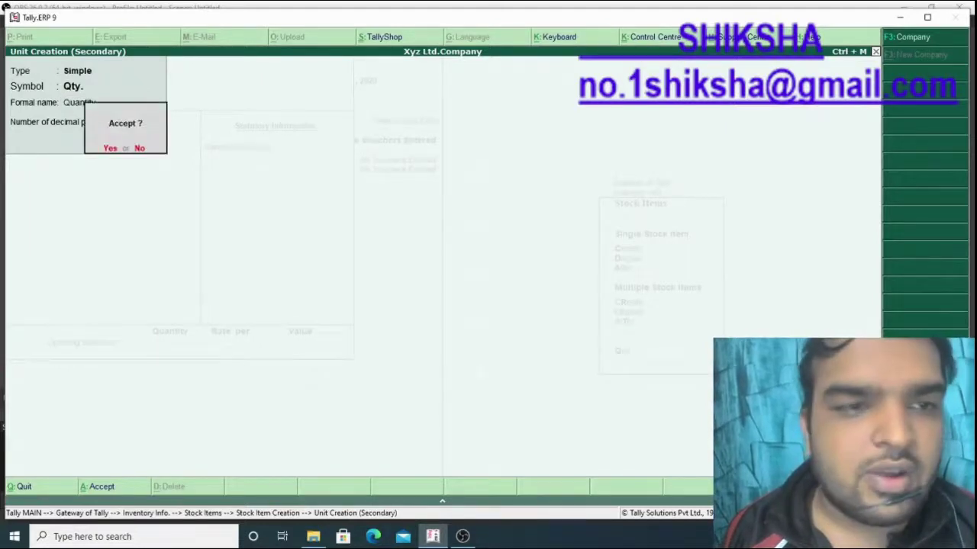
pyautogui.press('Return')
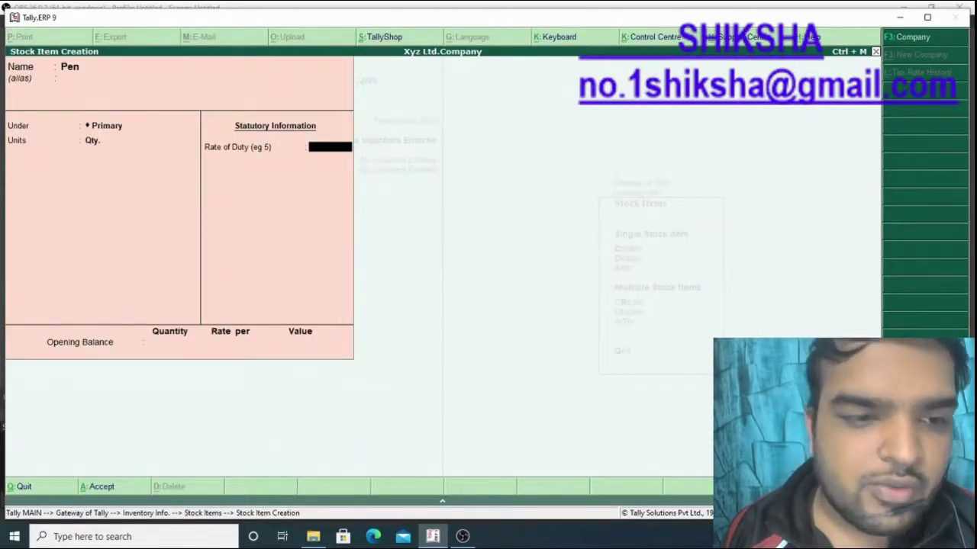
# Leave the rate of duty at 0 and the opening balance blank, save the Pen stock item and quit stock item creation
pyautogui.press('Return')
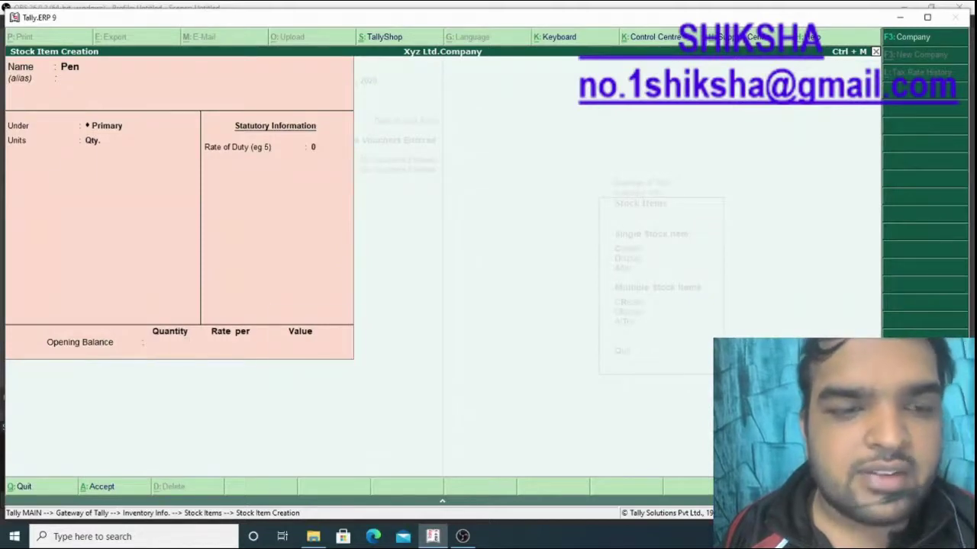
pyautogui.press('Return')
pyautogui.press('Return')
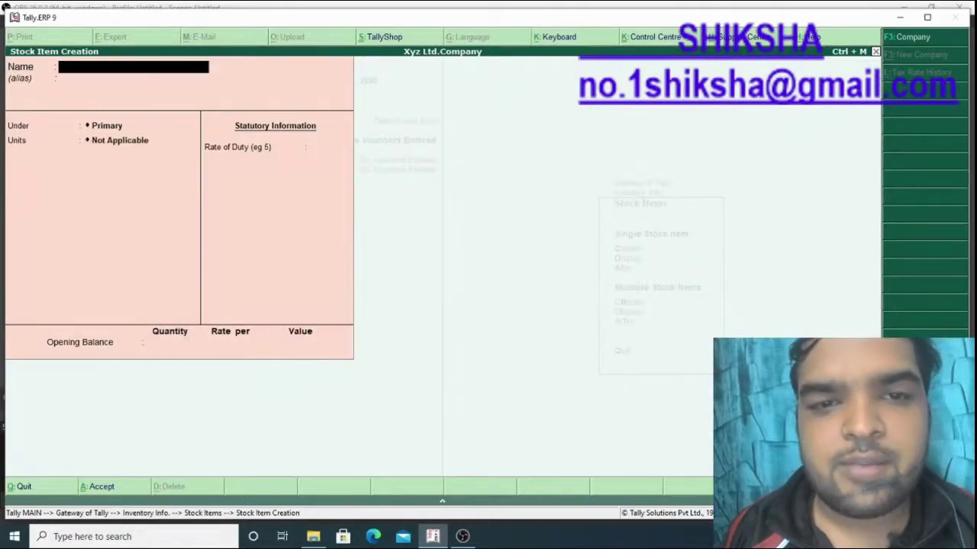
pyautogui.press('Escape')
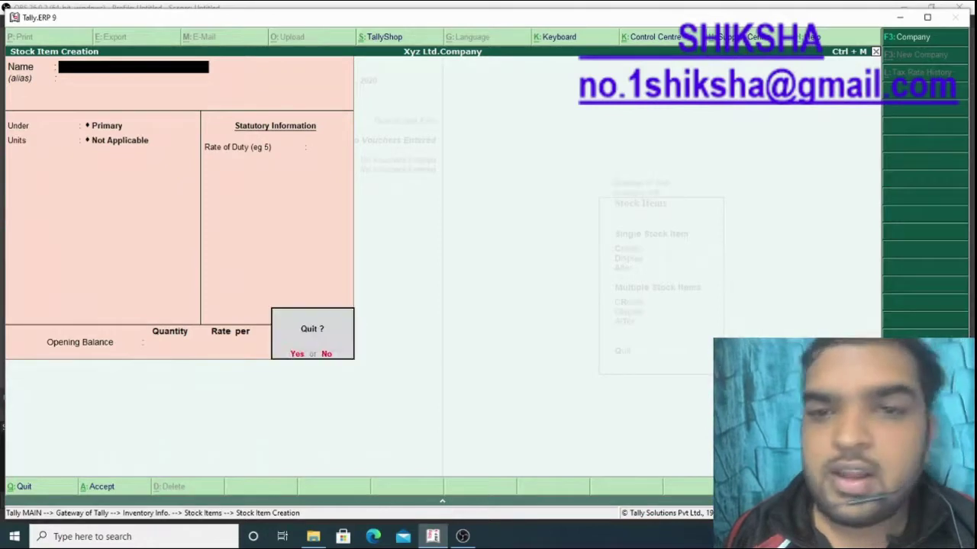
pyautogui.press('Return')
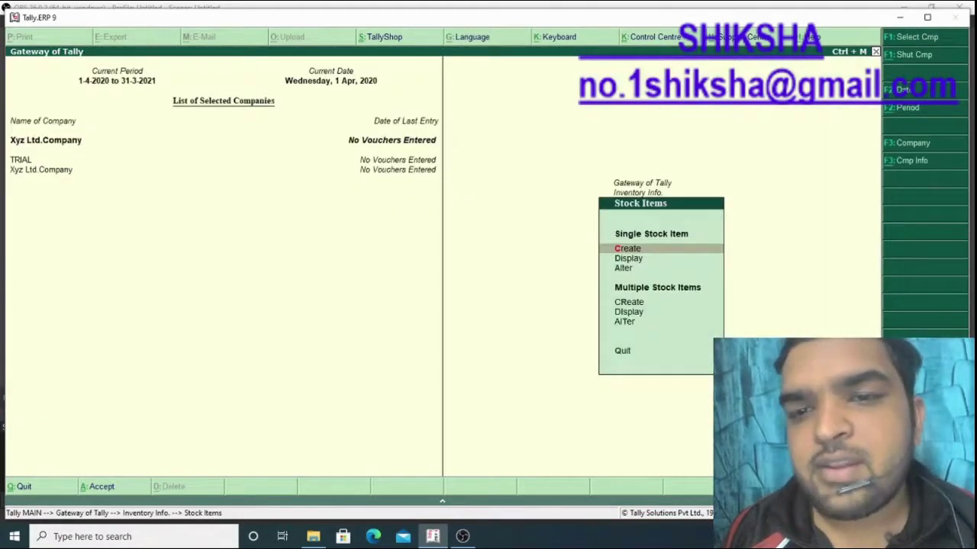
# Open the Pen stock item for alteration, go through its details and accept them without changes, returning to the Stock Items options
pyautogui.press('Down')
pyautogui.press('Down')
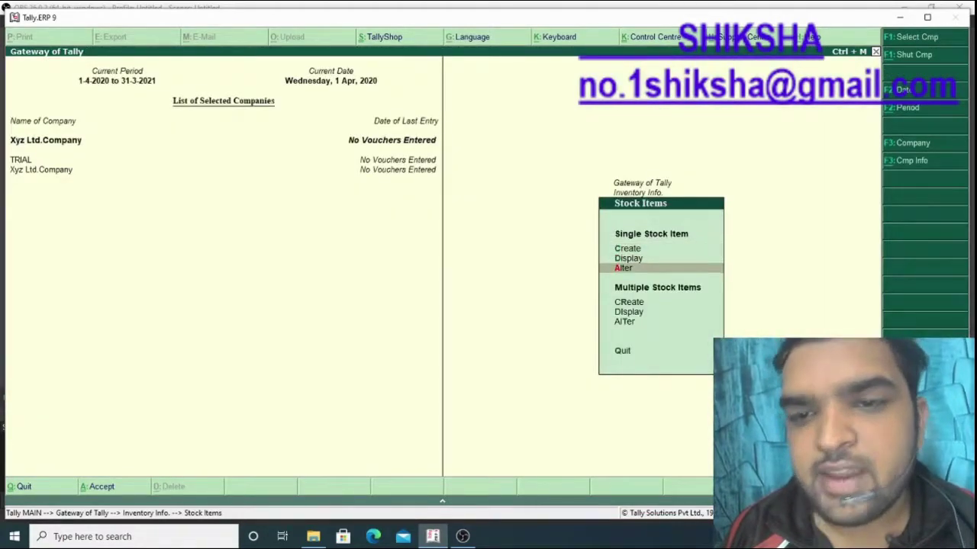
pyautogui.press('Return')
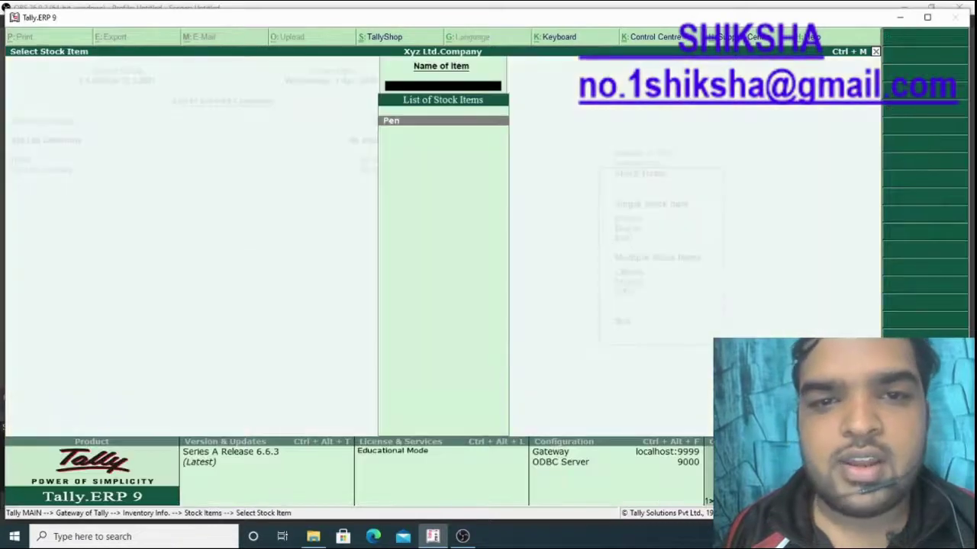
pyautogui.press('Return')
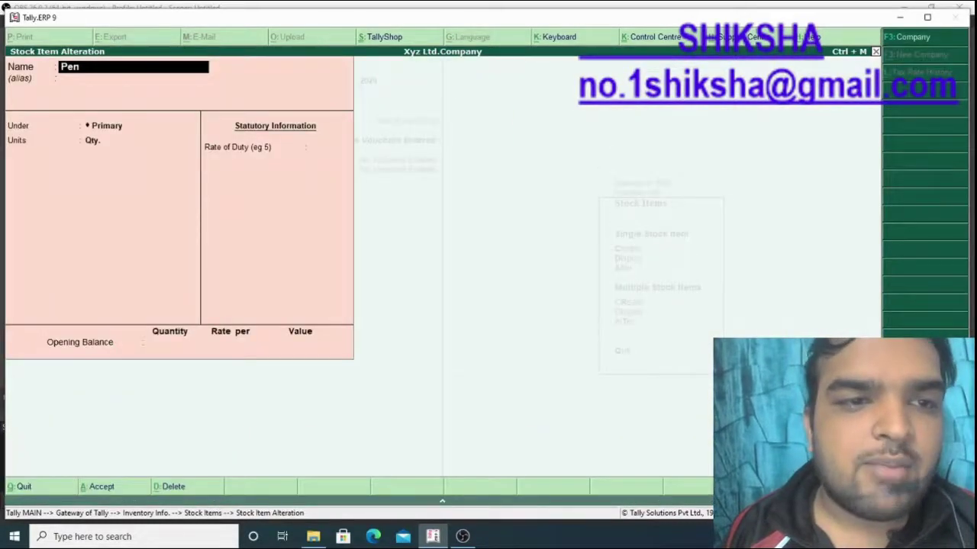
pyautogui.press('Return')
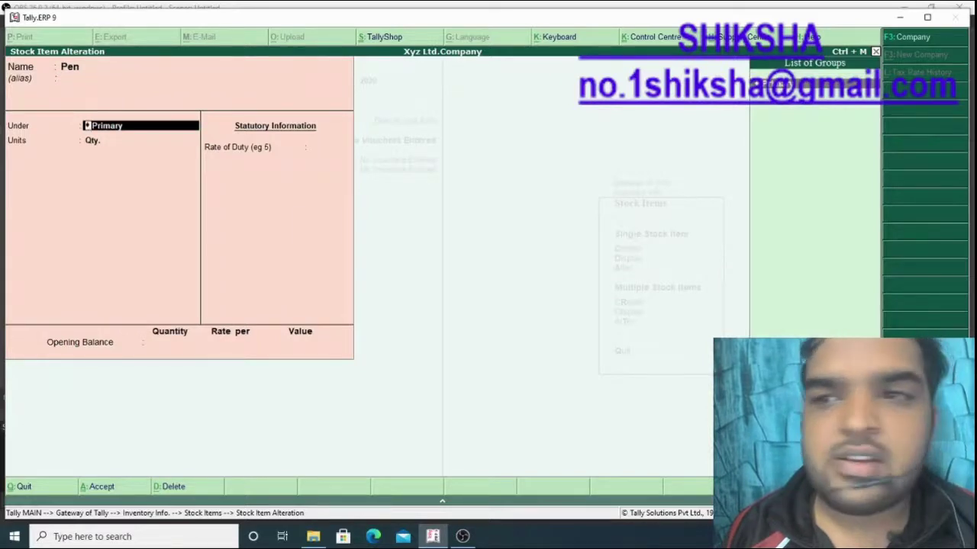
pyautogui.press('Return')
pyautogui.press('Return')
pyautogui.press('Return')
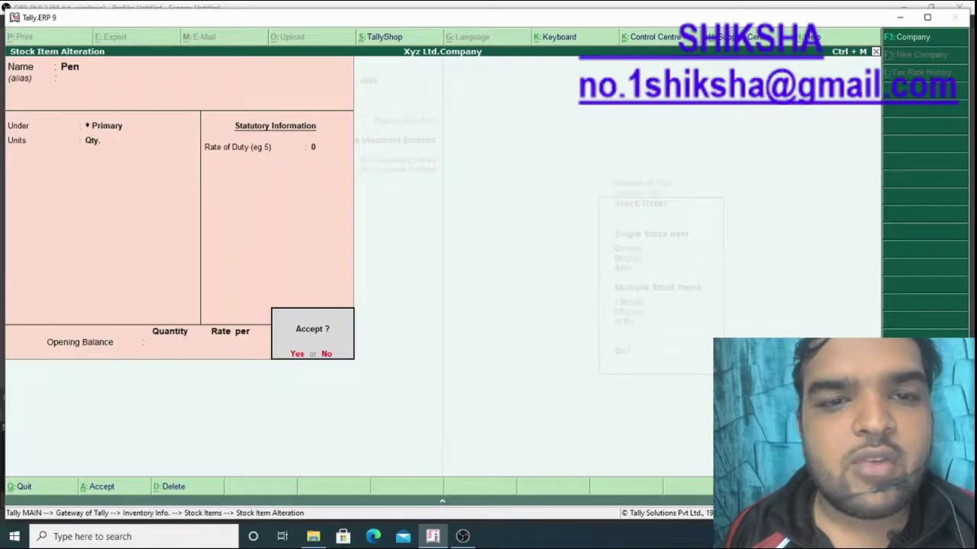
pyautogui.press('Return')
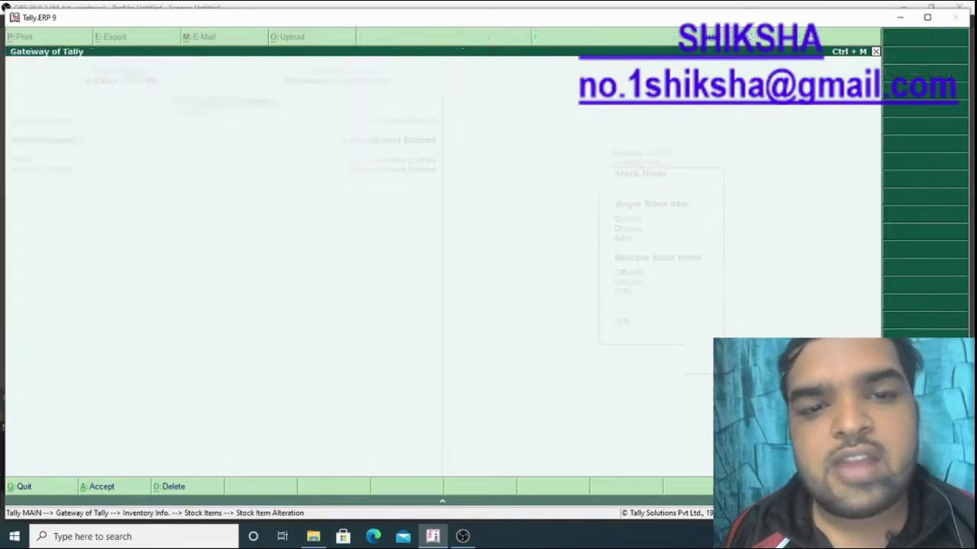
pyautogui.press('Escape')
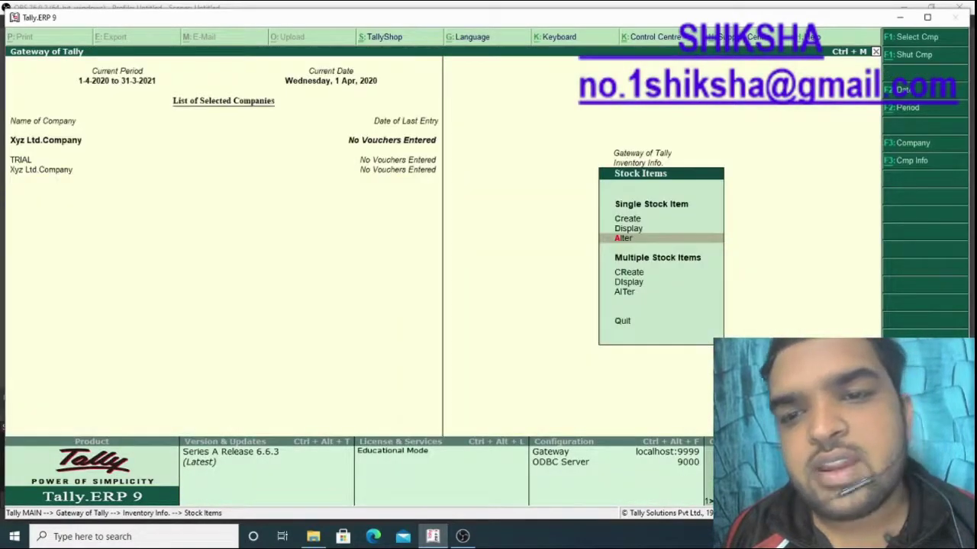
# Go back to Inventory Info and open the Units of Measure options
pyautogui.press('Escape')
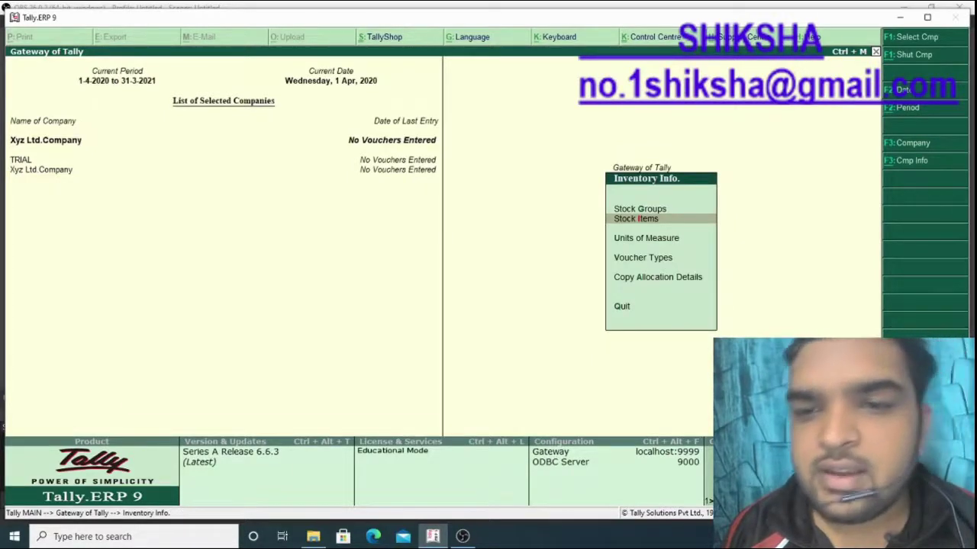
pyautogui.press('Down')
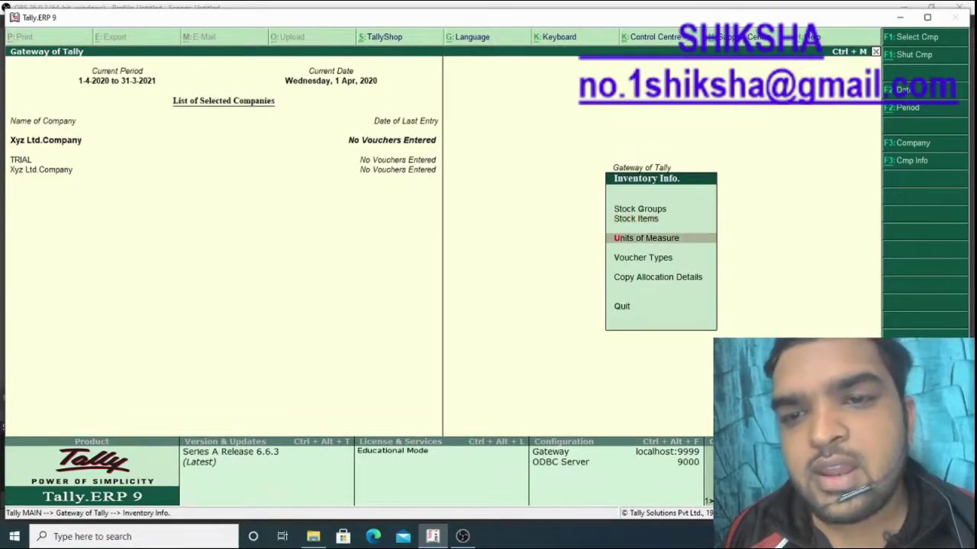
pyautogui.press('Return')
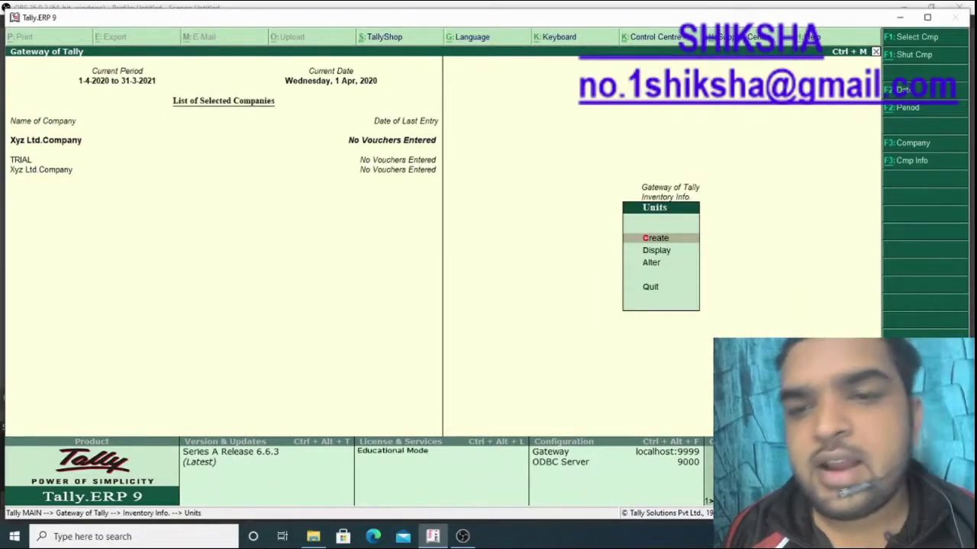
pyautogui.press('Return')
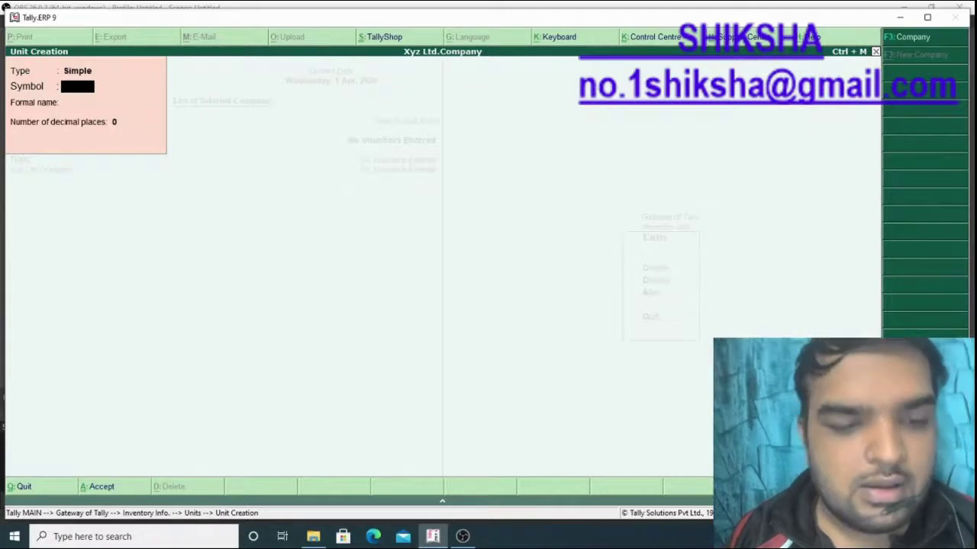
pyautogui.press('Escape')
pyautogui.press('y')
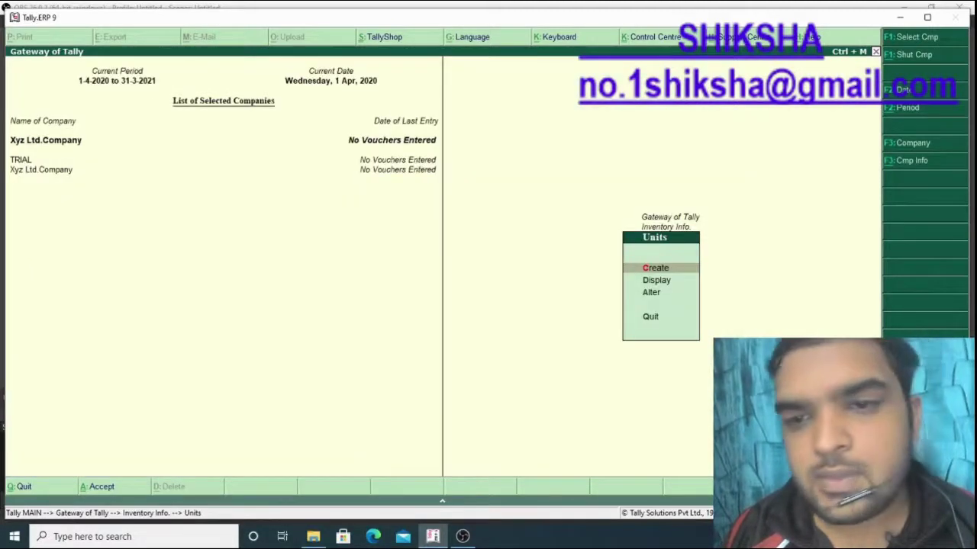
pyautogui.press('Escape')
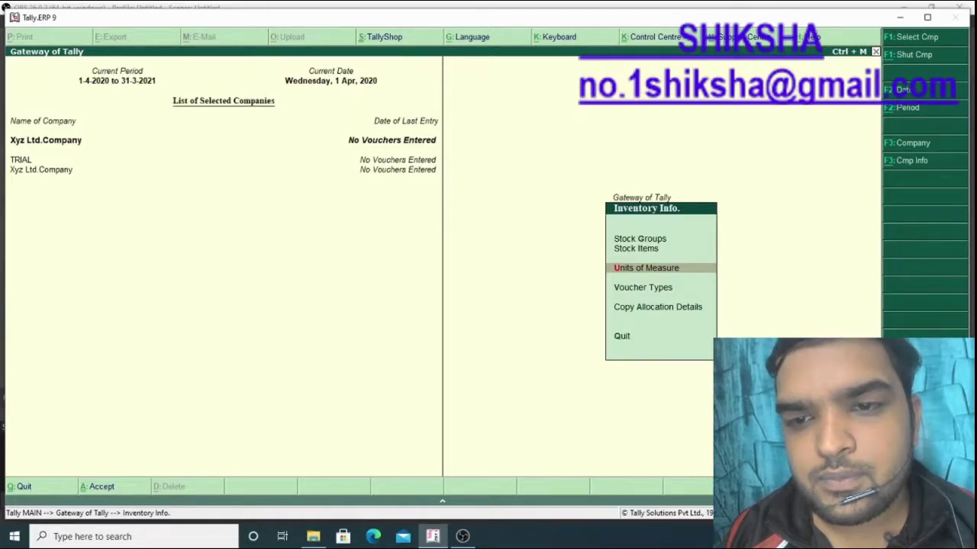
pyautogui.press('Up')
pyautogui.press('Up')
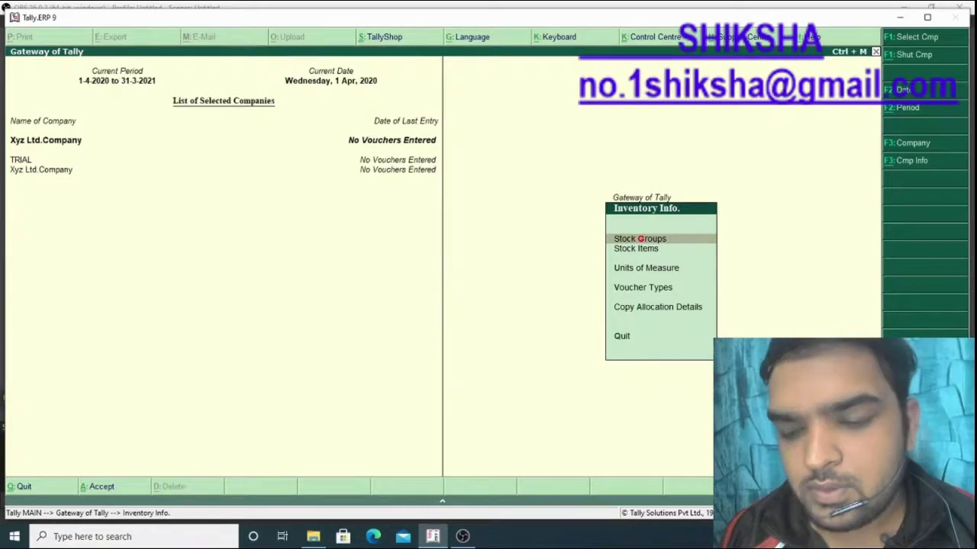
# View the list of units available for alteration, then return to Inventory Info without selecting one
pyautogui.press('Down')
pyautogui.press('Down')
pyautogui.press('Return')
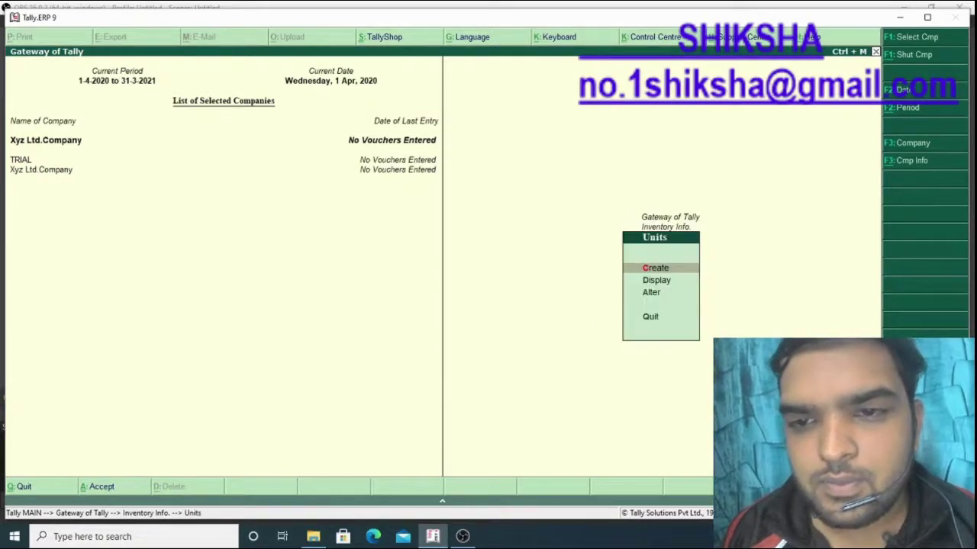
pyautogui.press('Down')
pyautogui.press('Down')
pyautogui.press('Return')
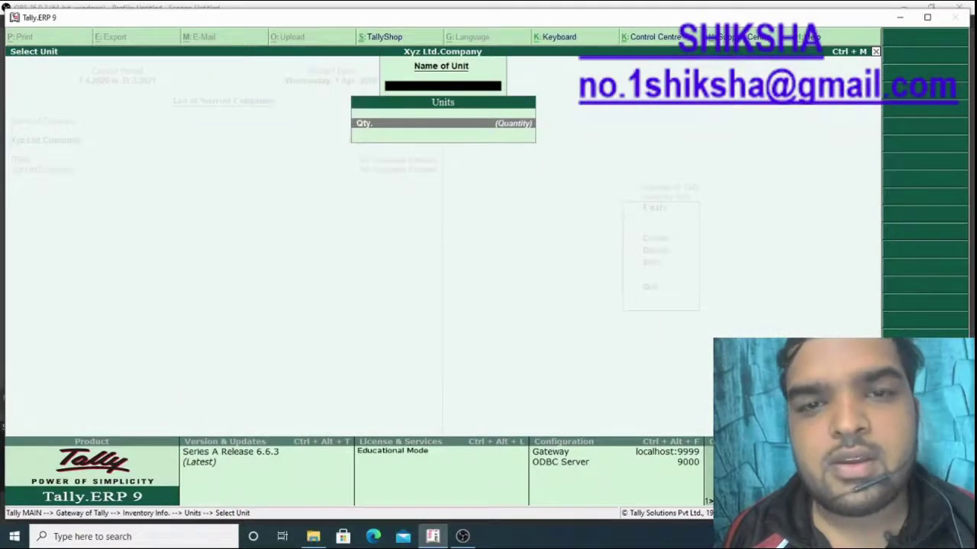
pyautogui.press('Escape')
pyautogui.press('Escape')
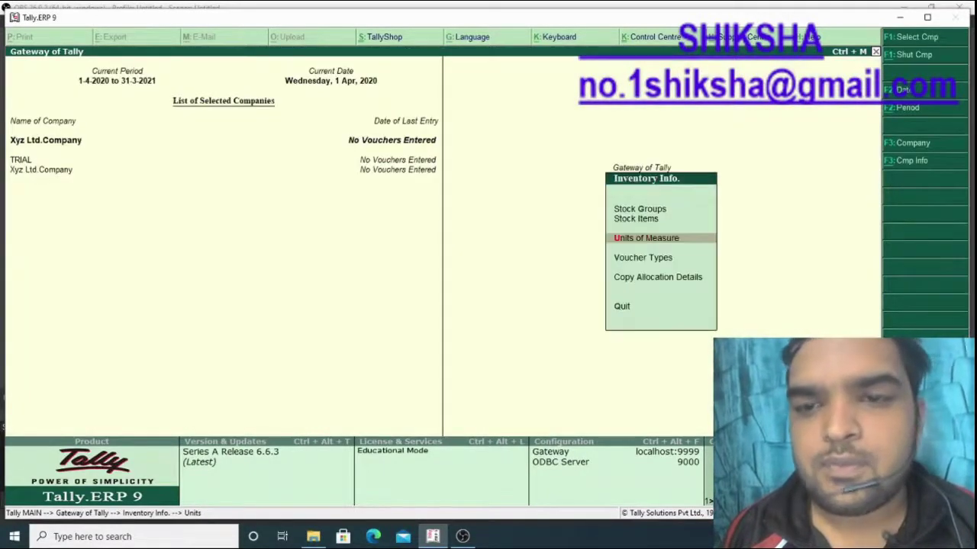
# Open the Qty. unit for alteration, go through its details and accept them without changes, ending at the Units options
pyautogui.press('Return')
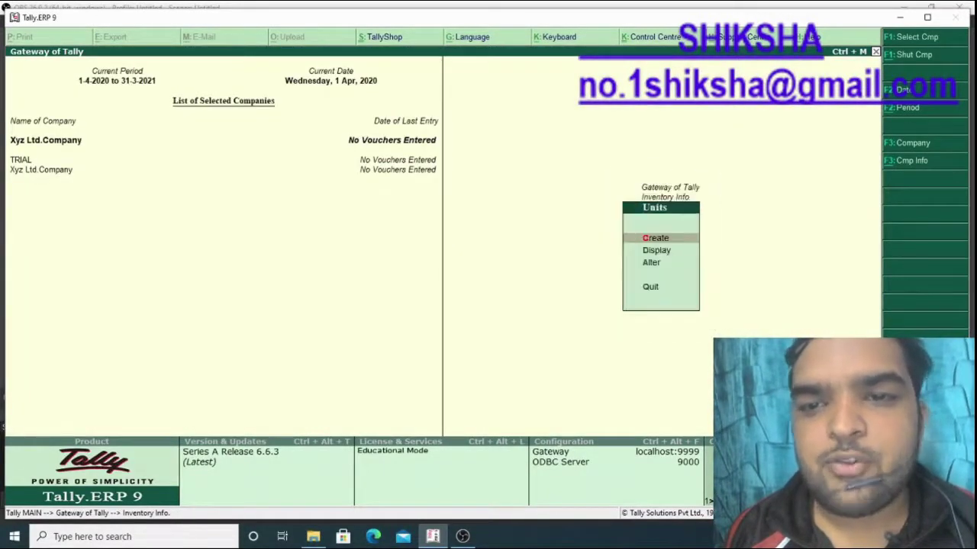
pyautogui.press('Down')
pyautogui.press('Down')
pyautogui.press('Return')
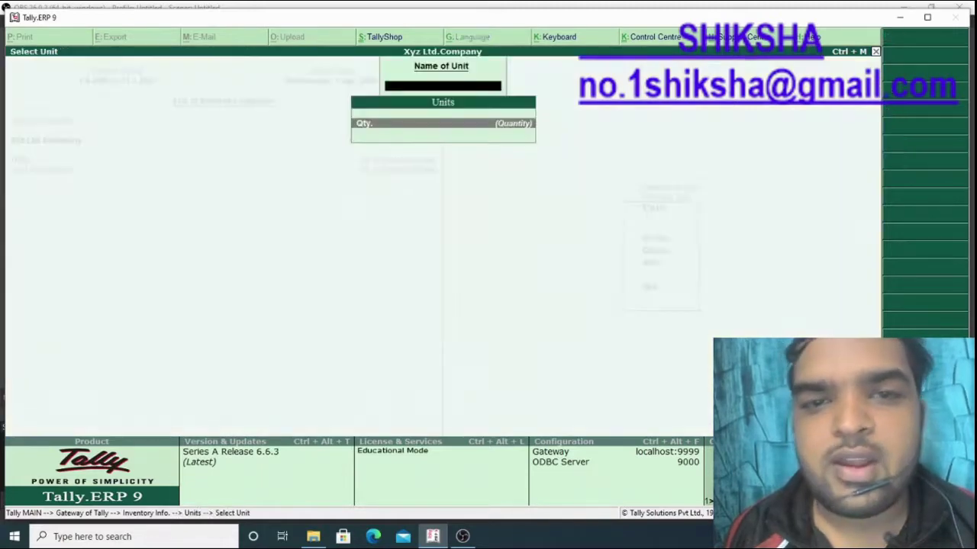
pyautogui.press('Return')
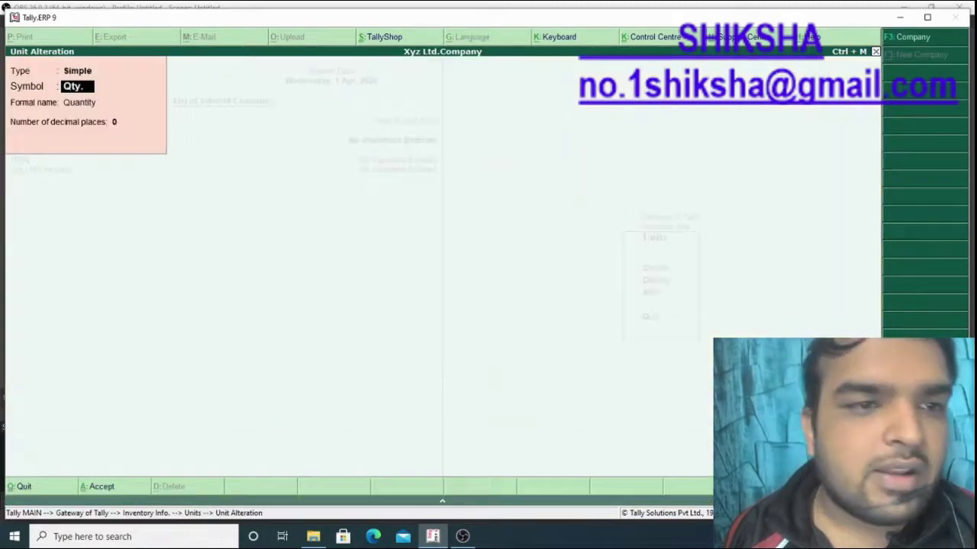
pyautogui.press('Return')
pyautogui.press('Return')
pyautogui.press('Return')
pyautogui.press('Return')
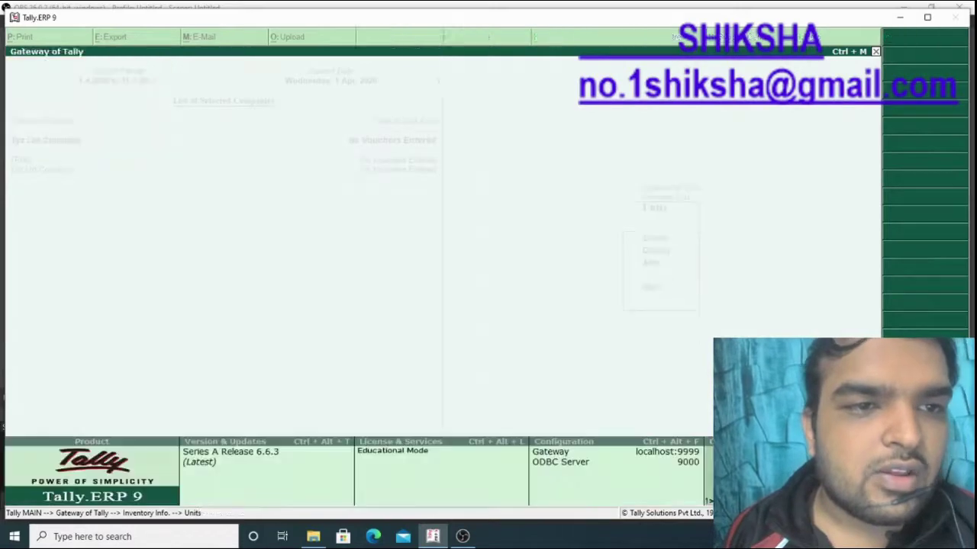
pyautogui.press('Escape')
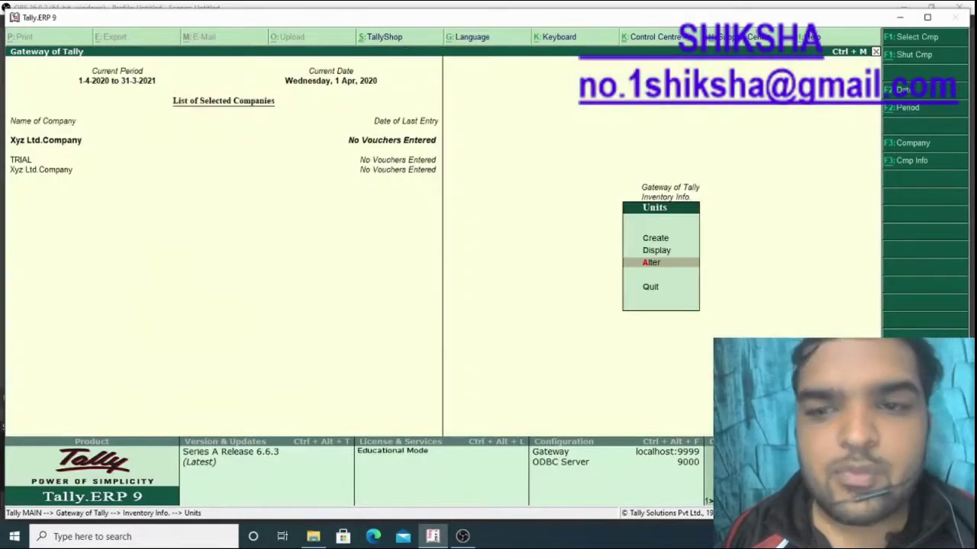
# Create and save a simple unit with the symbol pcs, the formal name Packet and 0 decimal places
pyautogui.press('Up')
pyautogui.press('Up')
pyautogui.press('Return')
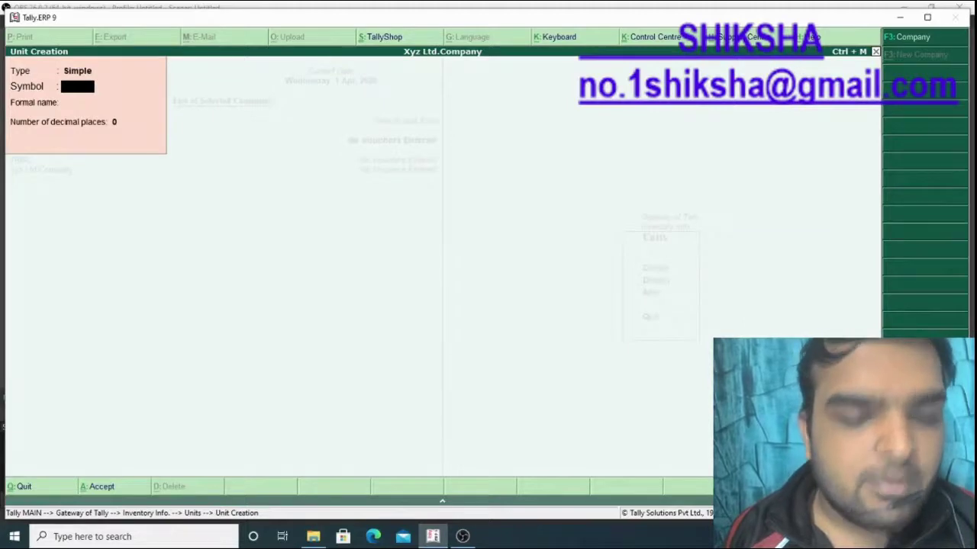
pyautogui.write('pcs')
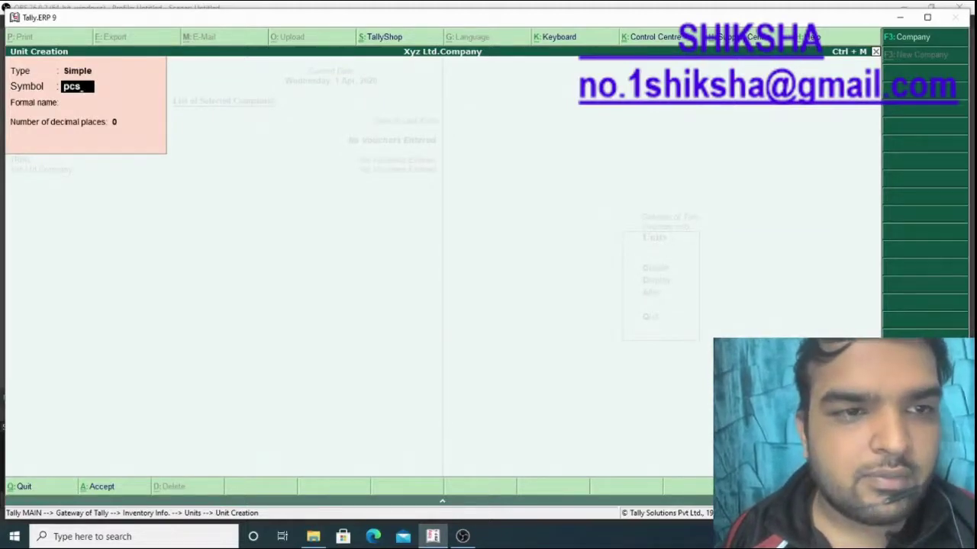
pyautogui.press('Return')
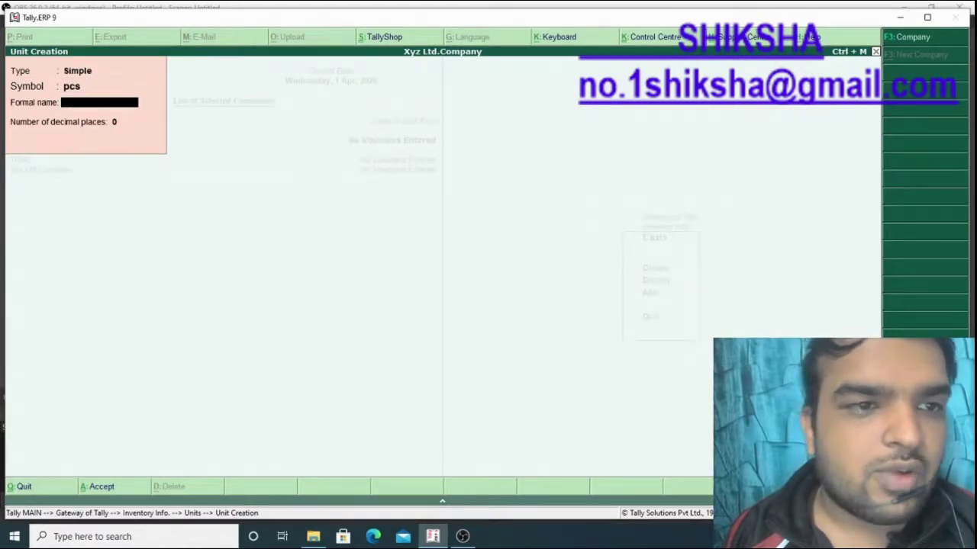
pyautogui.write('Pac')
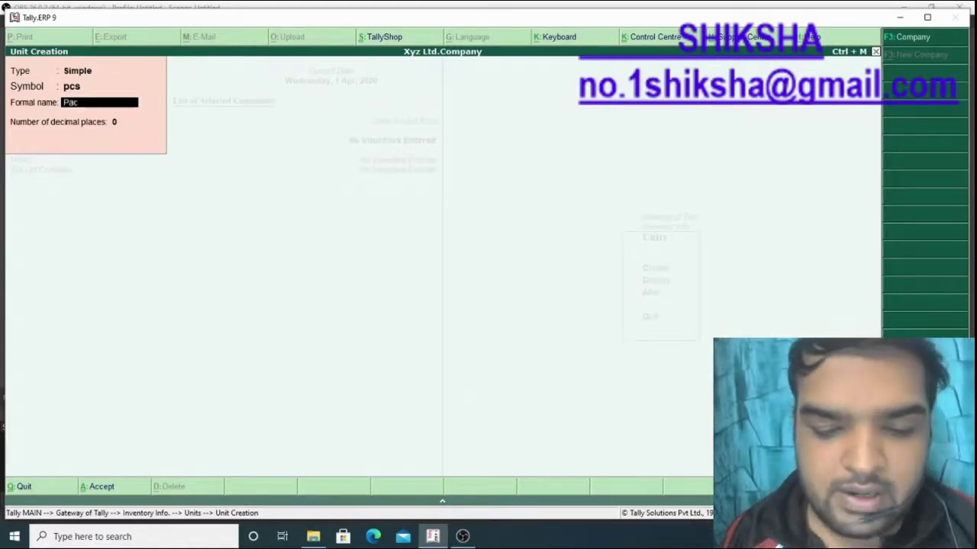
pyautogui.write('ket')
pyautogui.press('Return')
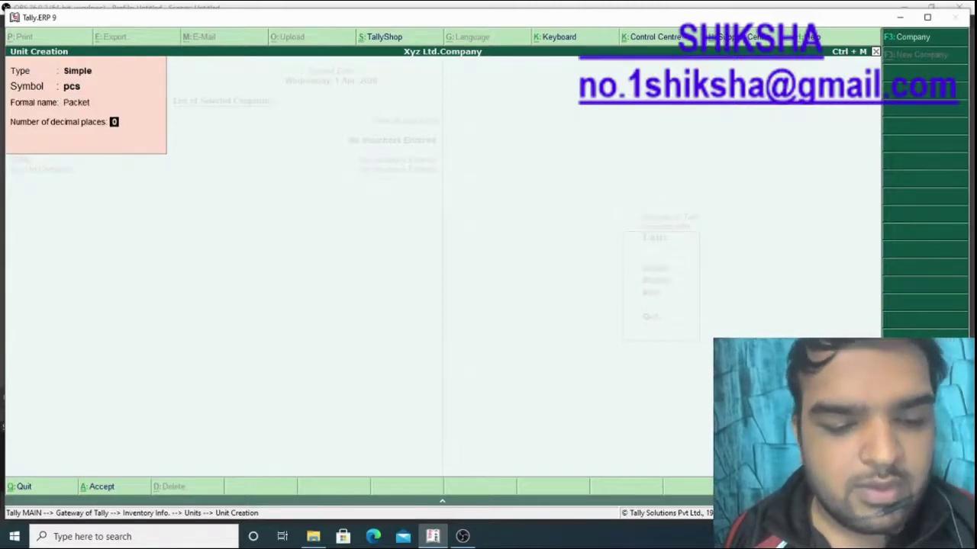
pyautogui.press('Return')
pyautogui.press('Return')
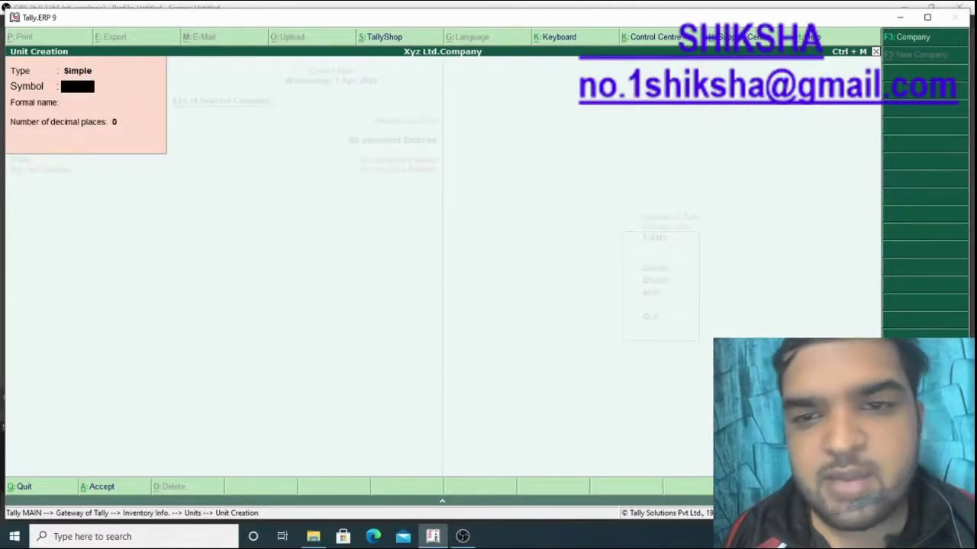